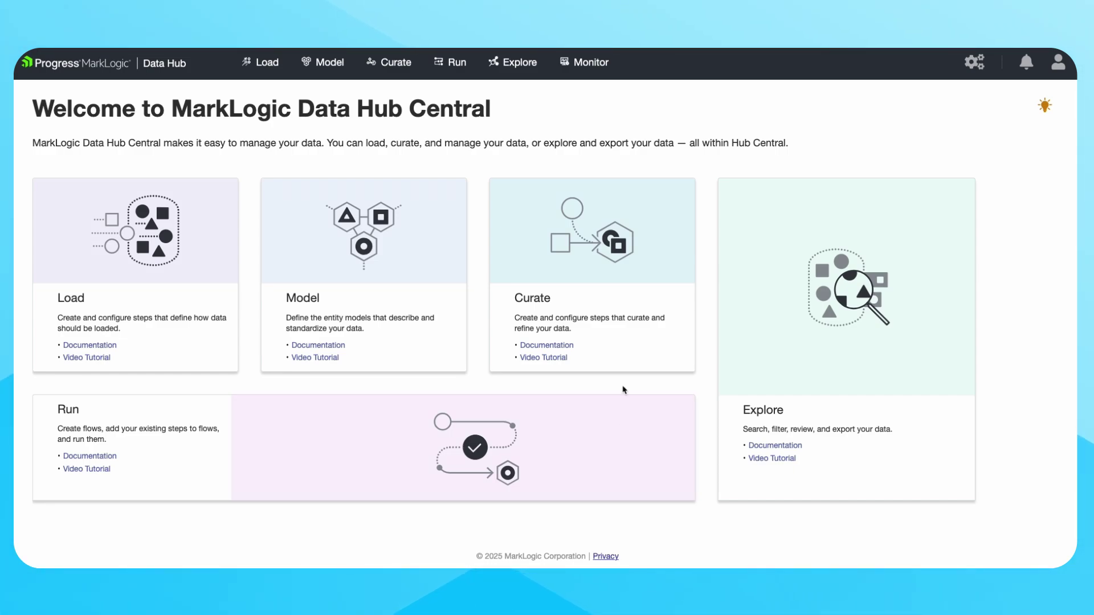
Open the data model, display the Client entity's properties, and start an external schema import.
{"action": "left_click", "coordinate": [328, 64]}
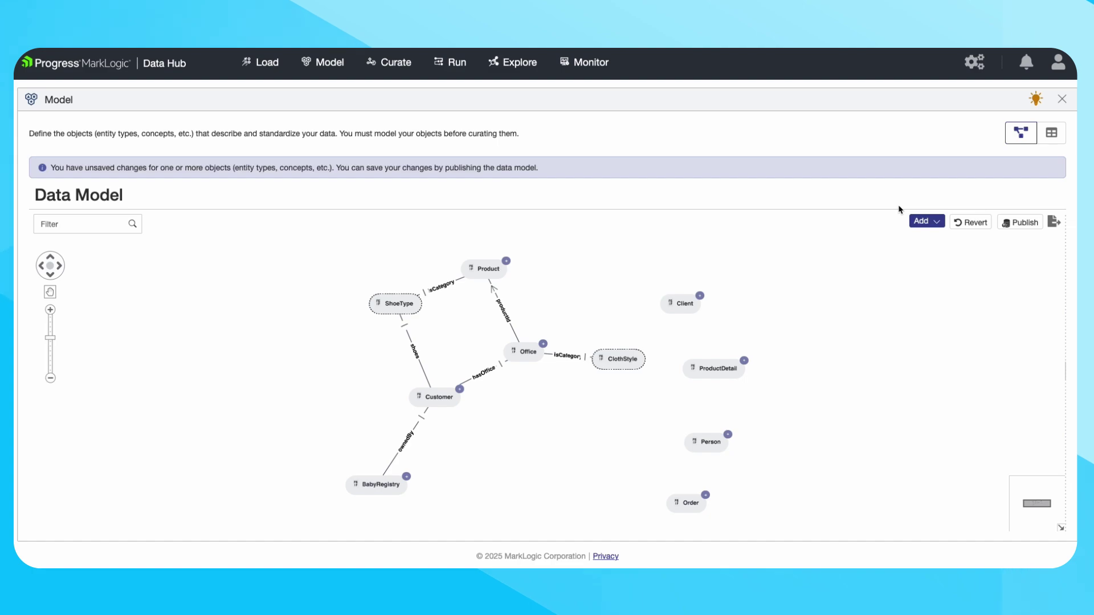
{"action": "left_click", "coordinate": [682, 303]}
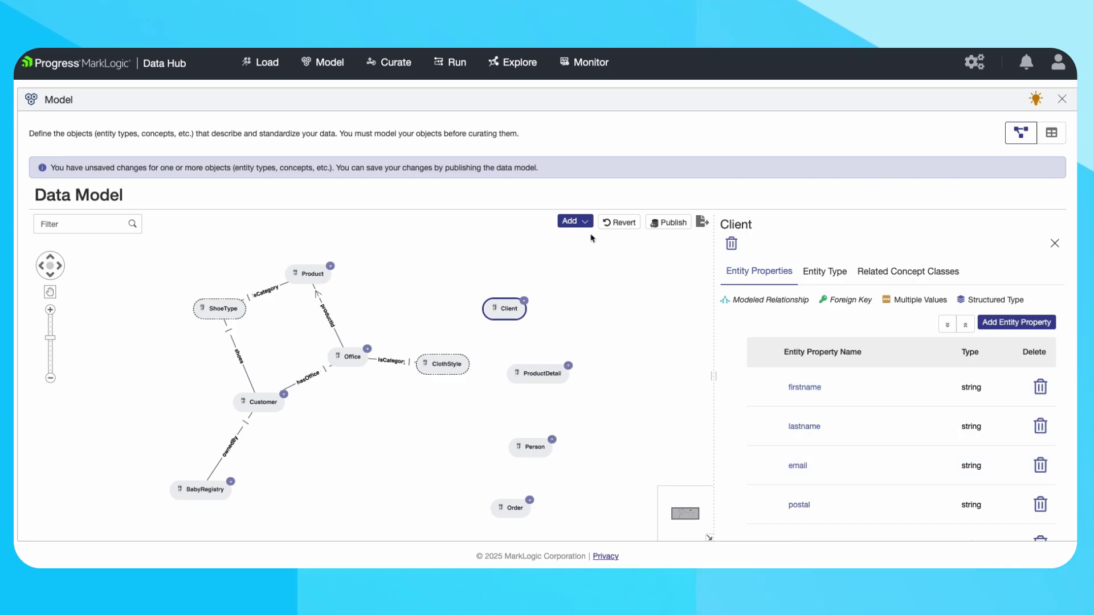
{"action": "left_click", "coordinate": [576, 221]}
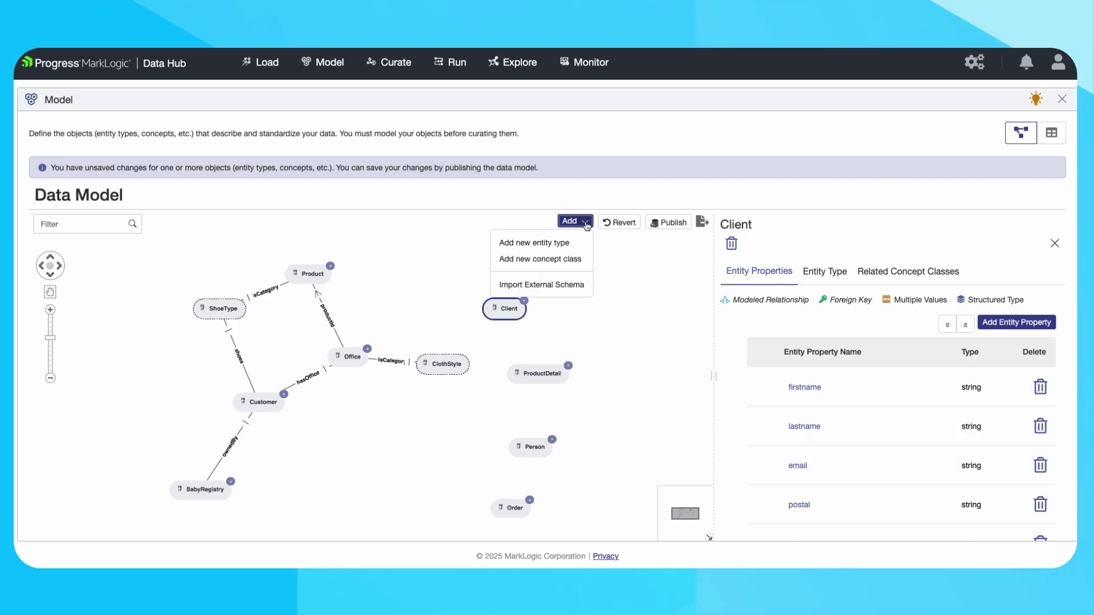
{"action": "left_click", "coordinate": [567, 290]}
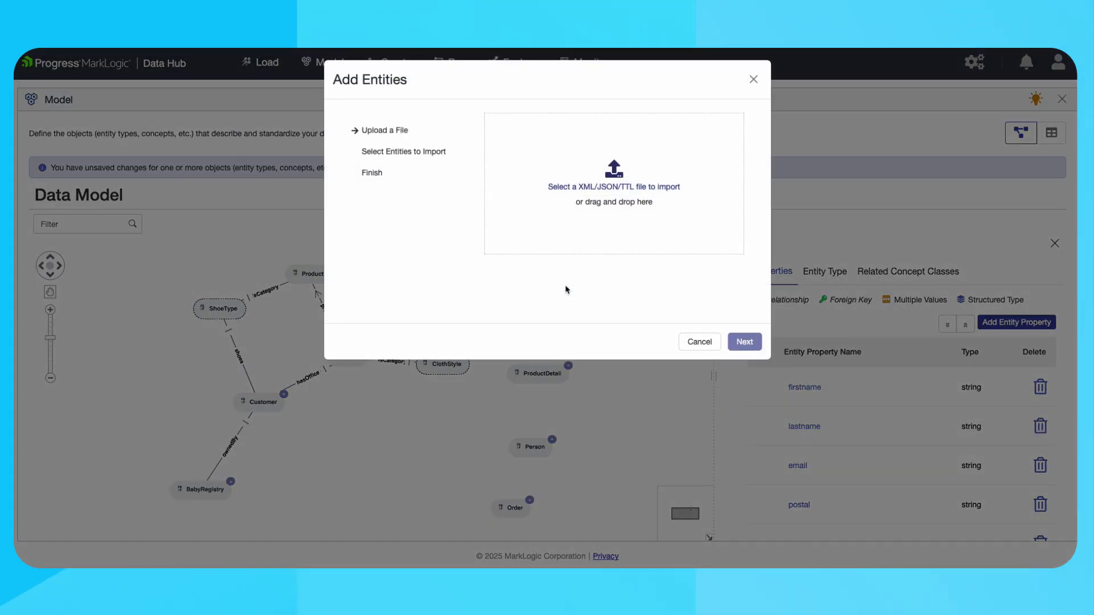
Browse for the schema file to import, going to the project's src/test/ml-modules/root/test folder.
{"action": "left_click", "coordinate": [606, 178]}
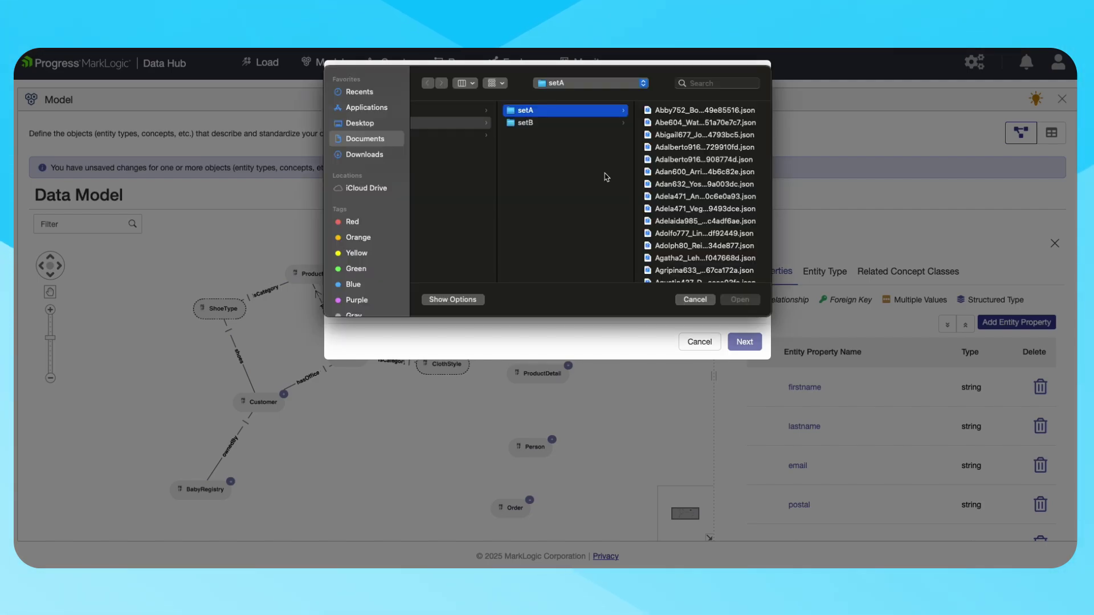
{"action": "scroll", "coordinate": [495, 128], "scroll_direction": "left", "scroll_amount": 5}
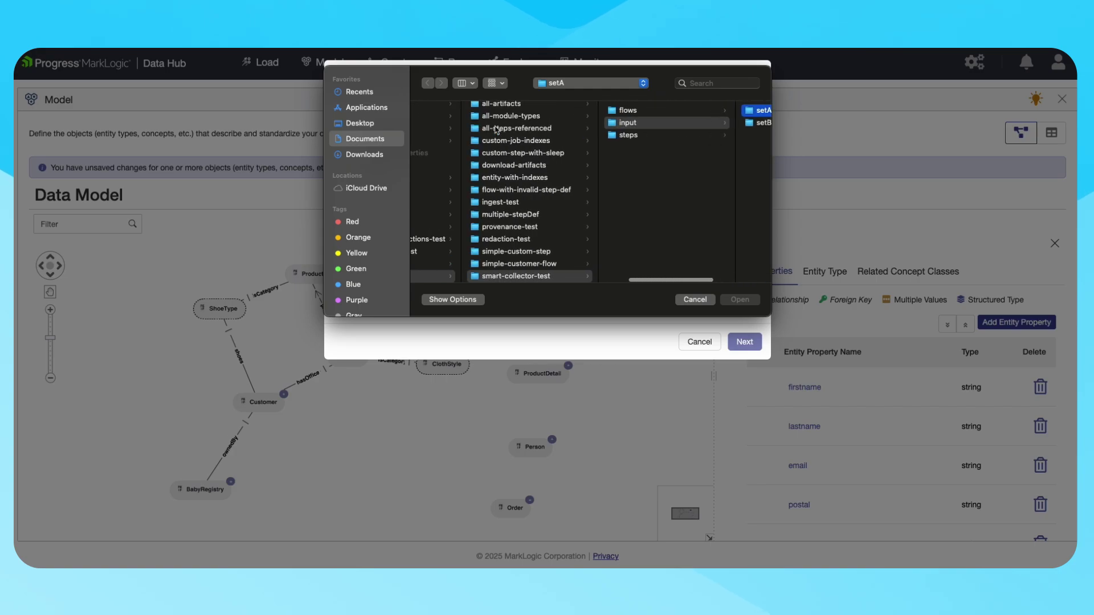
{"action": "scroll", "coordinate": [631, 165], "scroll_direction": "left", "scroll_amount": 3}
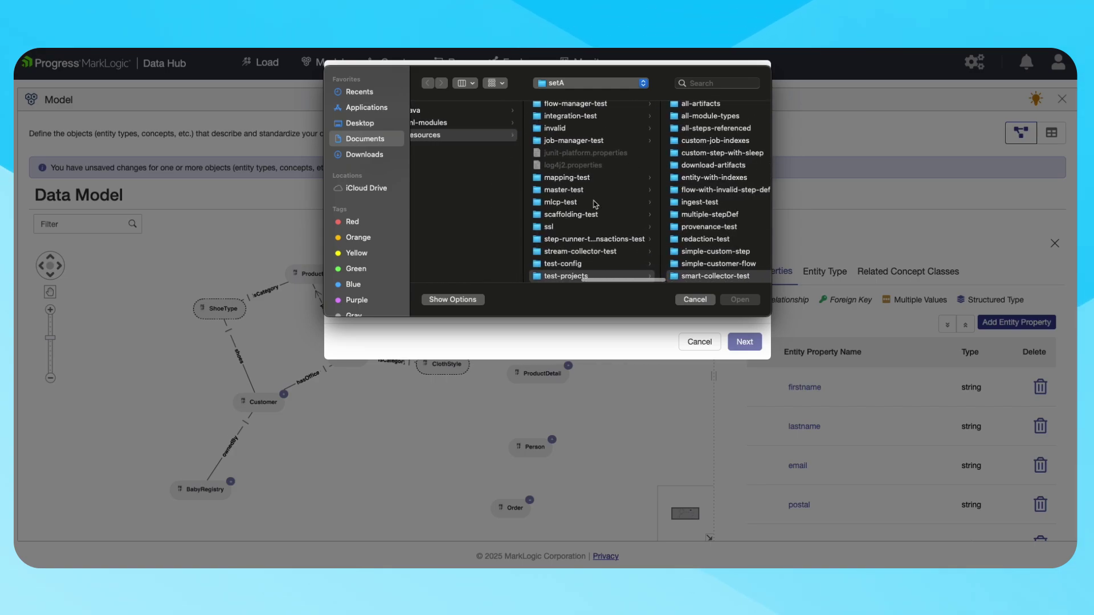
{"action": "scroll", "coordinate": [594, 205], "scroll_direction": "left", "scroll_amount": 5}
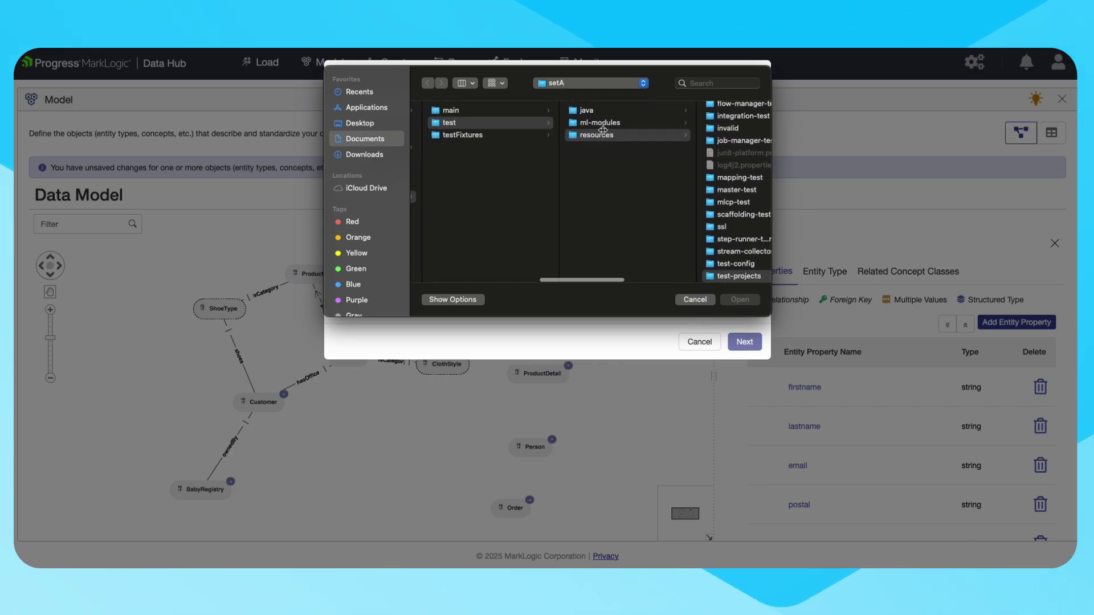
{"action": "scroll", "coordinate": [484, 129], "scroll_direction": "left", "scroll_amount": 5}
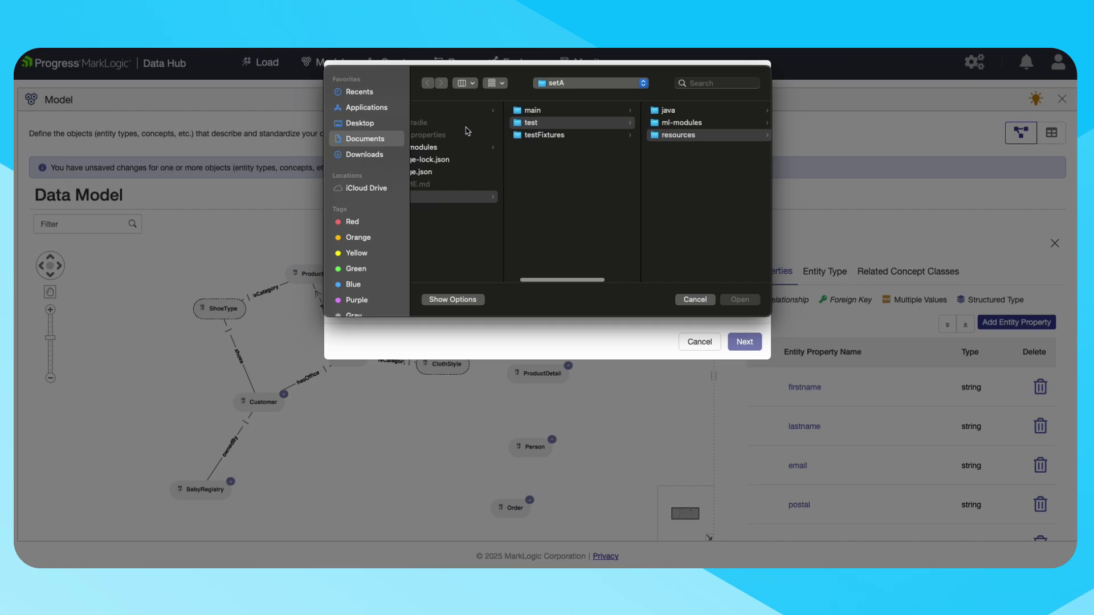
{"action": "scroll", "coordinate": [690, 139], "scroll_direction": "right", "scroll_amount": 3}
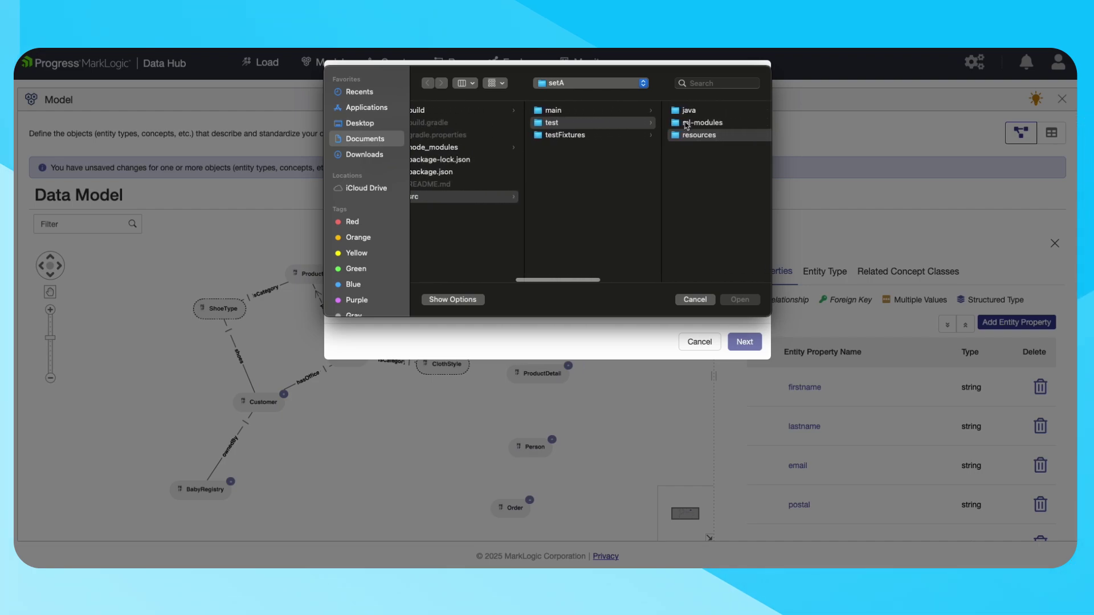
{"action": "left_click", "coordinate": [688, 124]}
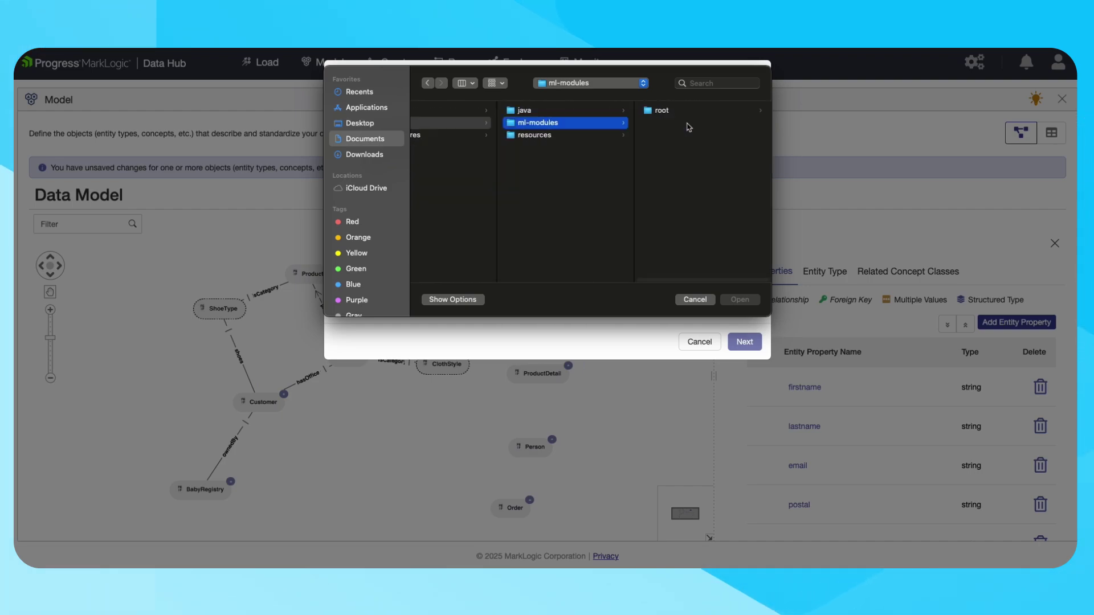
{"action": "left_click", "coordinate": [675, 114]}
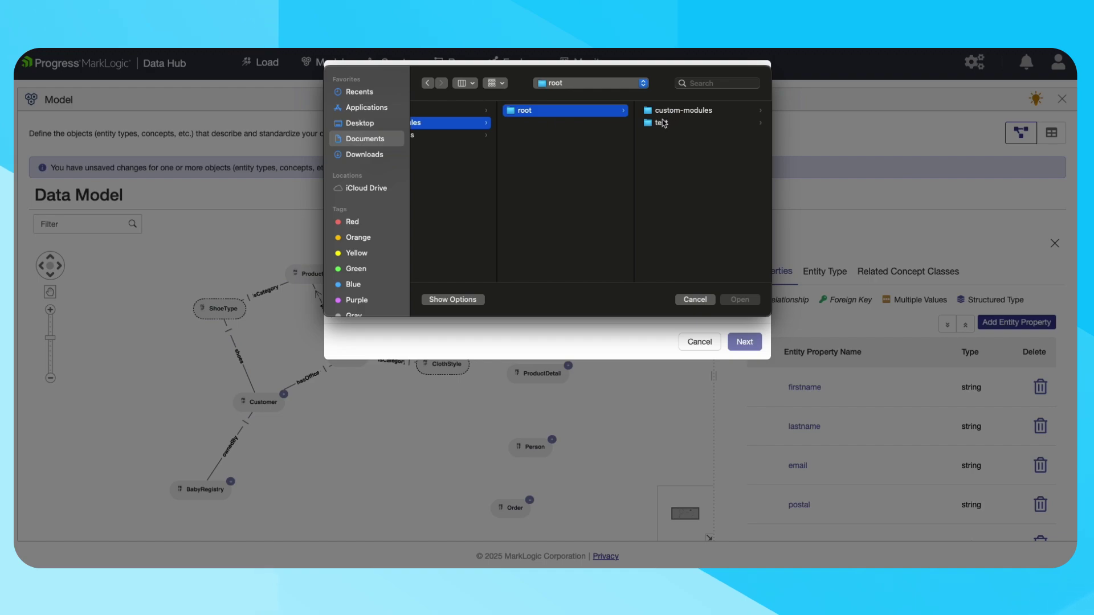
{"action": "left_click", "coordinate": [661, 123]}
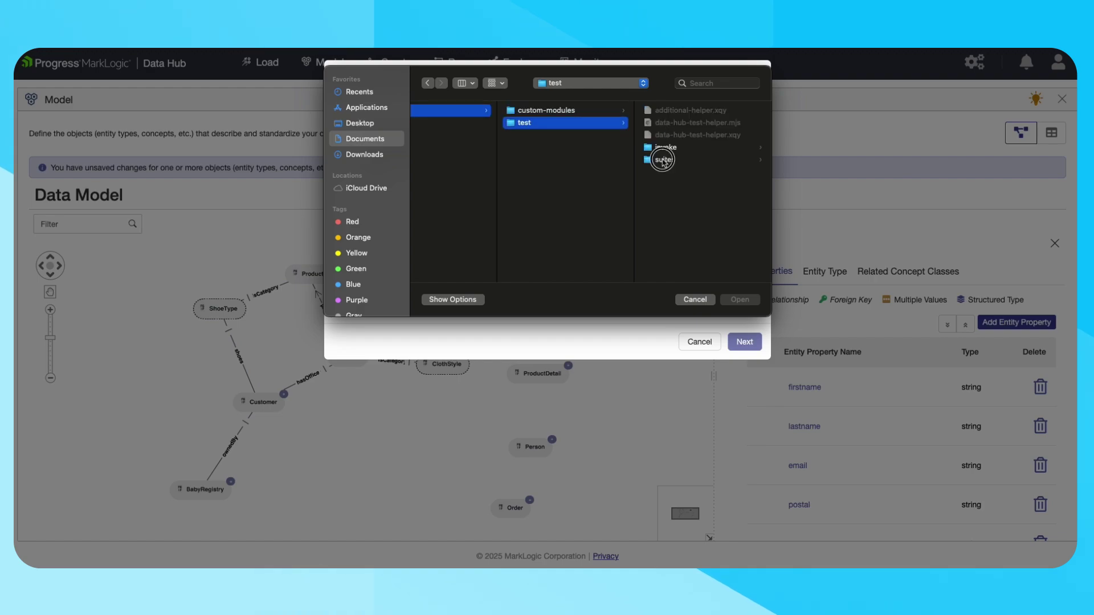
Choose patient.fhir.schema.json from data-hub/core/model/test-data/schema and upload it with overwriting of existing documents and triples enabled.
{"action": "left_click", "coordinate": [662, 160]}
{"action": "left_click", "coordinate": [667, 111]}
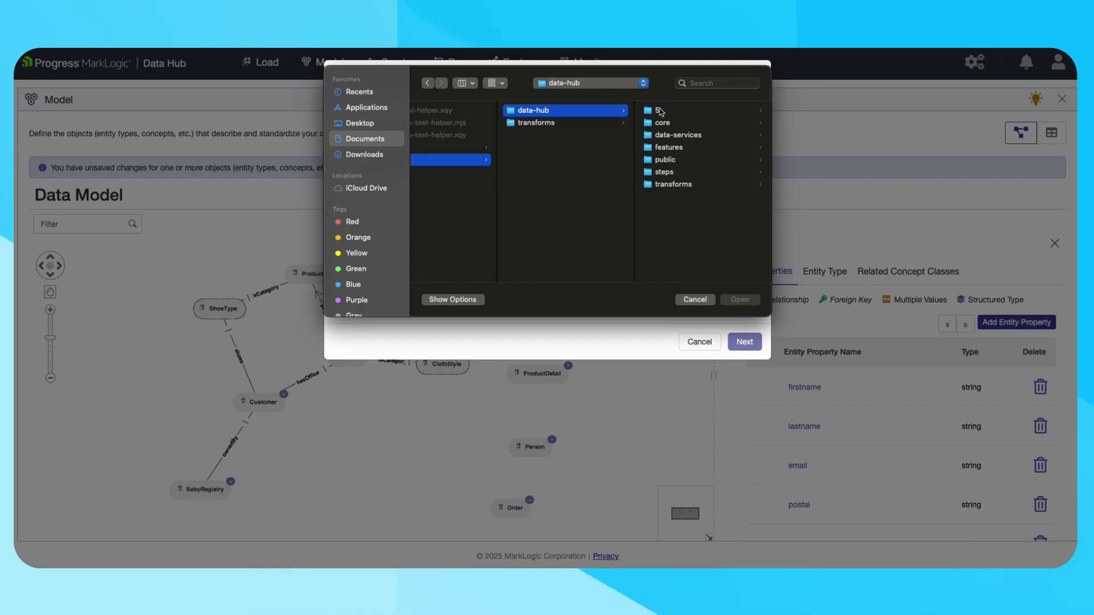
{"action": "left_click", "coordinate": [662, 122]}
{"action": "left_click", "coordinate": [661, 124]}
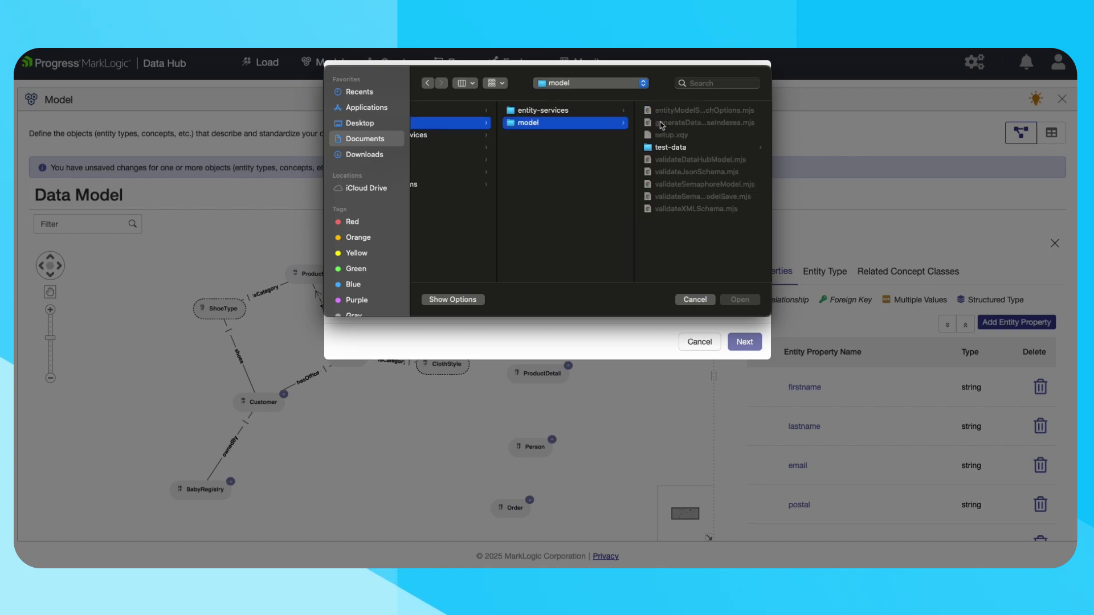
{"action": "left_click", "coordinate": [665, 147]}
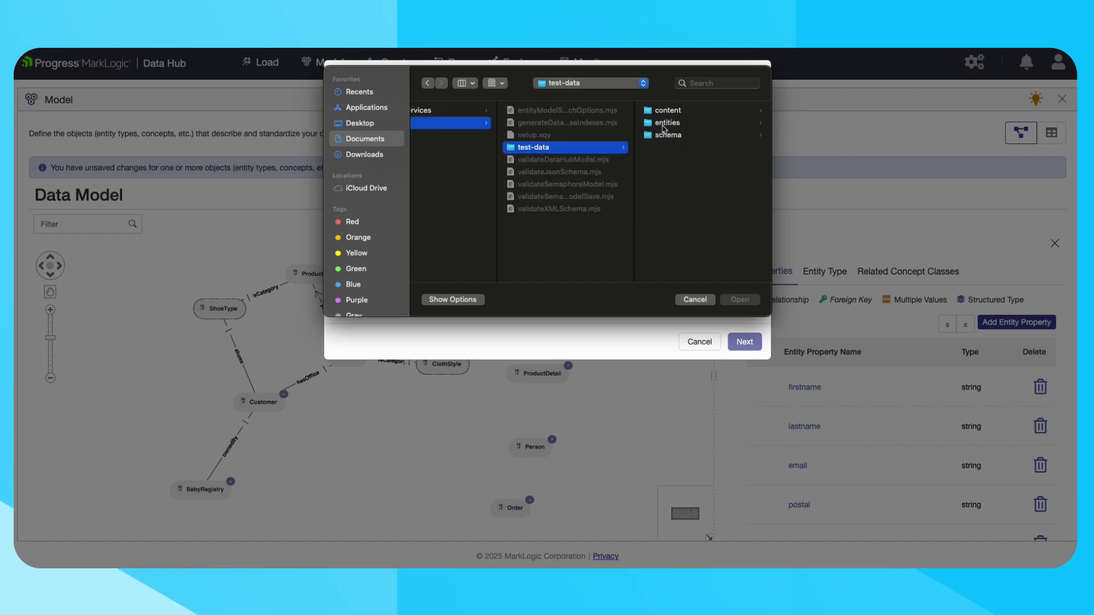
{"action": "left_click", "coordinate": [663, 135]}
{"action": "left_click", "coordinate": [665, 111]}
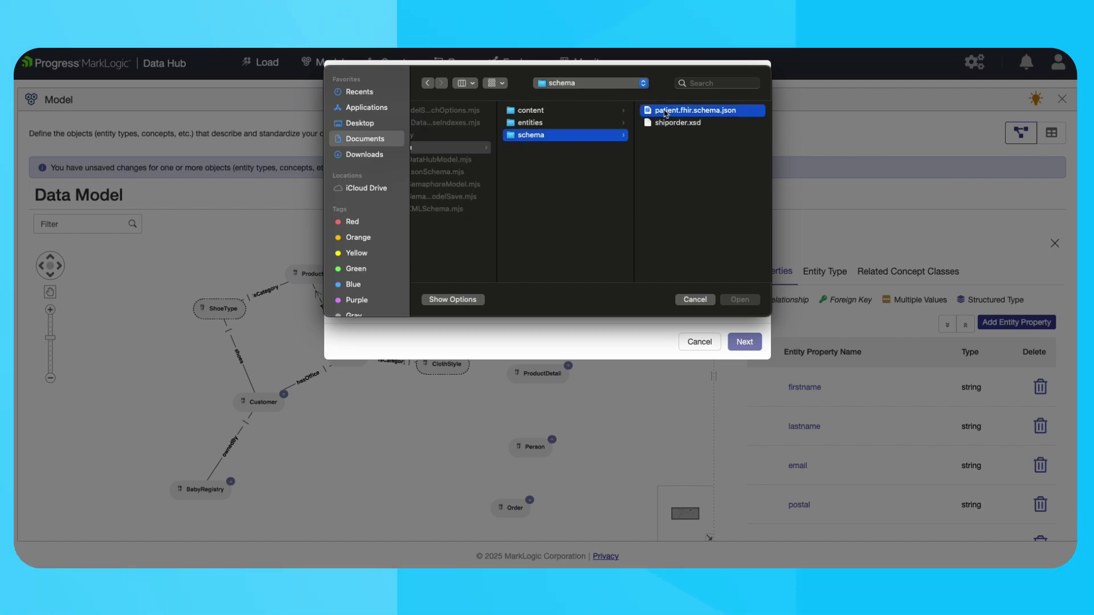
{"action": "left_click", "coordinate": [743, 302]}
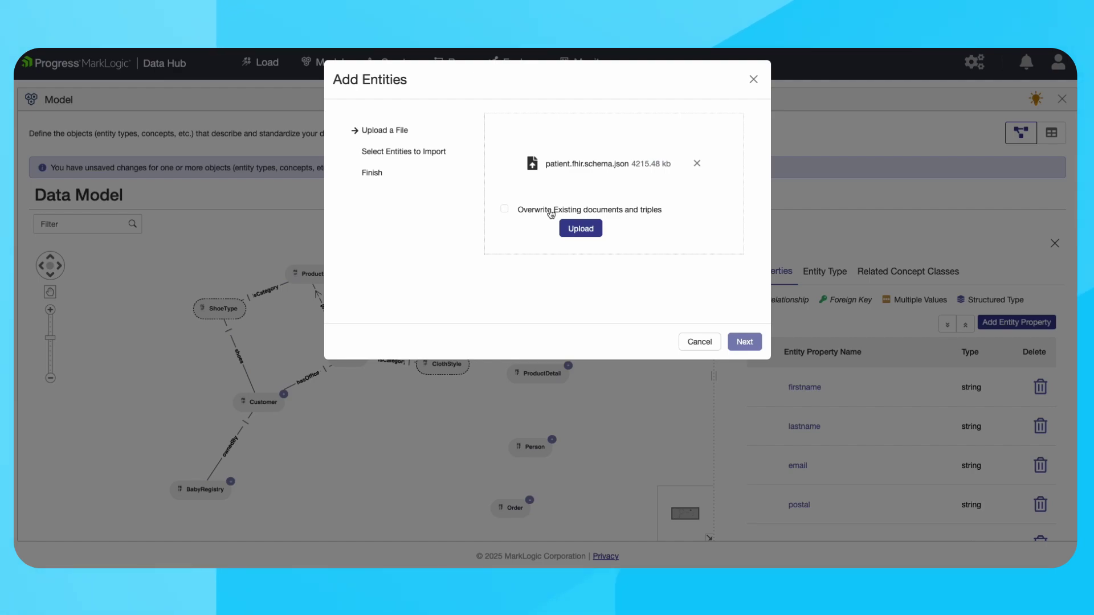
{"action": "left_click", "coordinate": [504, 210]}
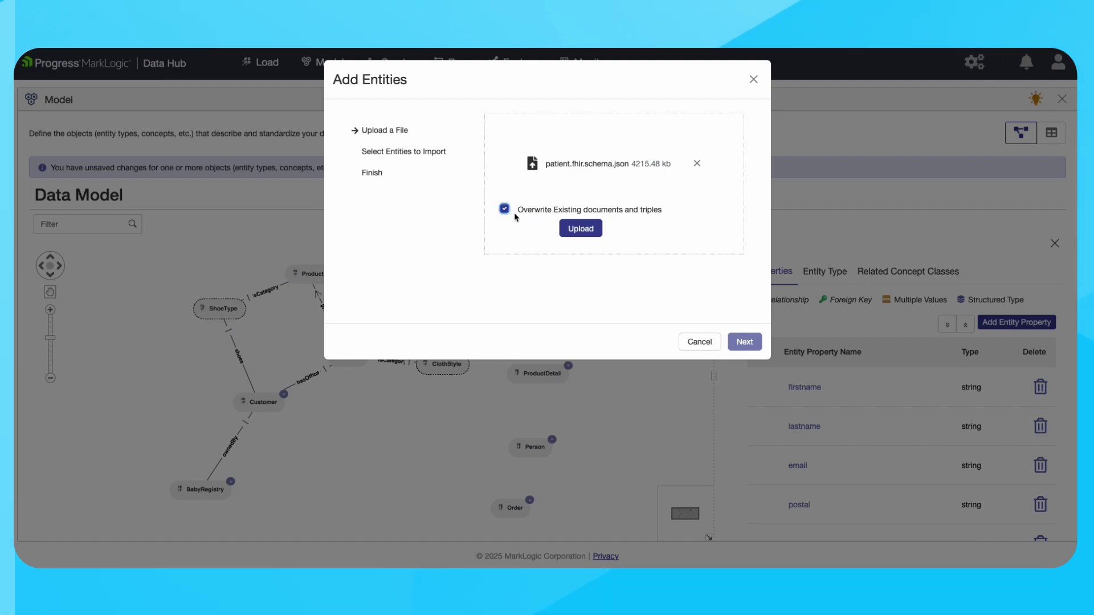
{"action": "left_click", "coordinate": [568, 231]}
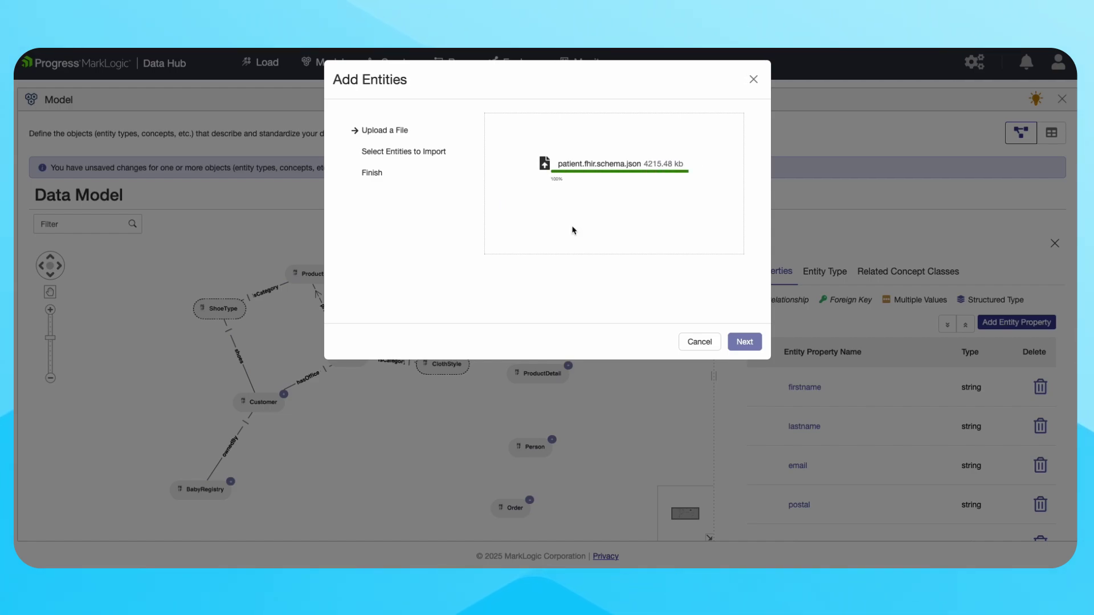
Select only the Patient entity from the uploaded schema, enable overwriting existing entities, and complete the import.
{"action": "scroll", "coordinate": [526, 231], "scroll_direction": "down", "scroll_amount": 10}
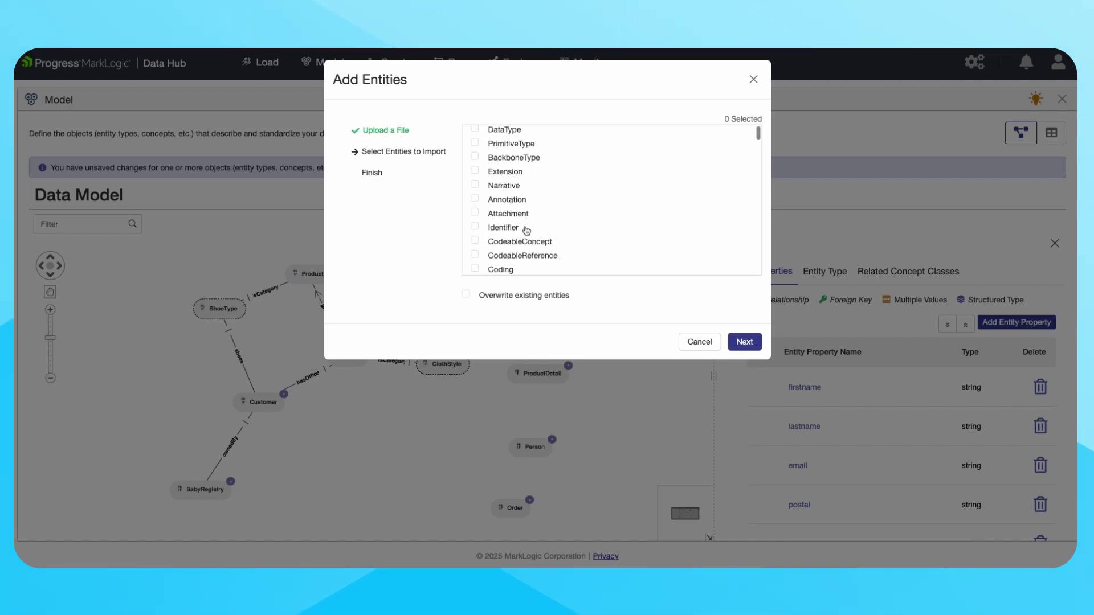
{"action": "scroll", "coordinate": [526, 230], "scroll_direction": "down", "scroll_amount": 10}
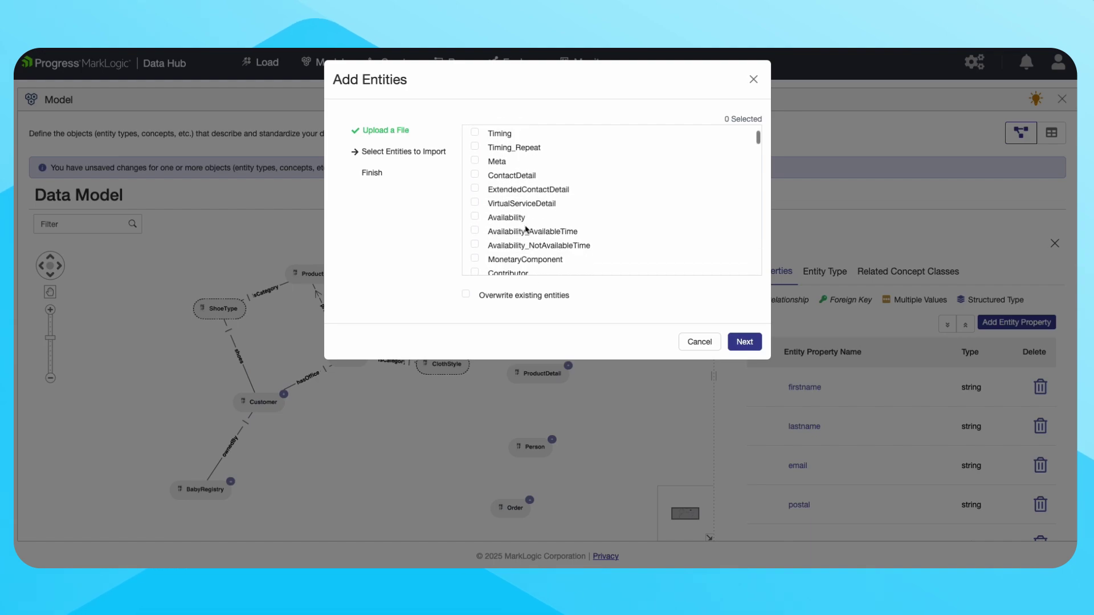
{"action": "scroll", "coordinate": [526, 230], "scroll_direction": "down", "scroll_amount": 10}
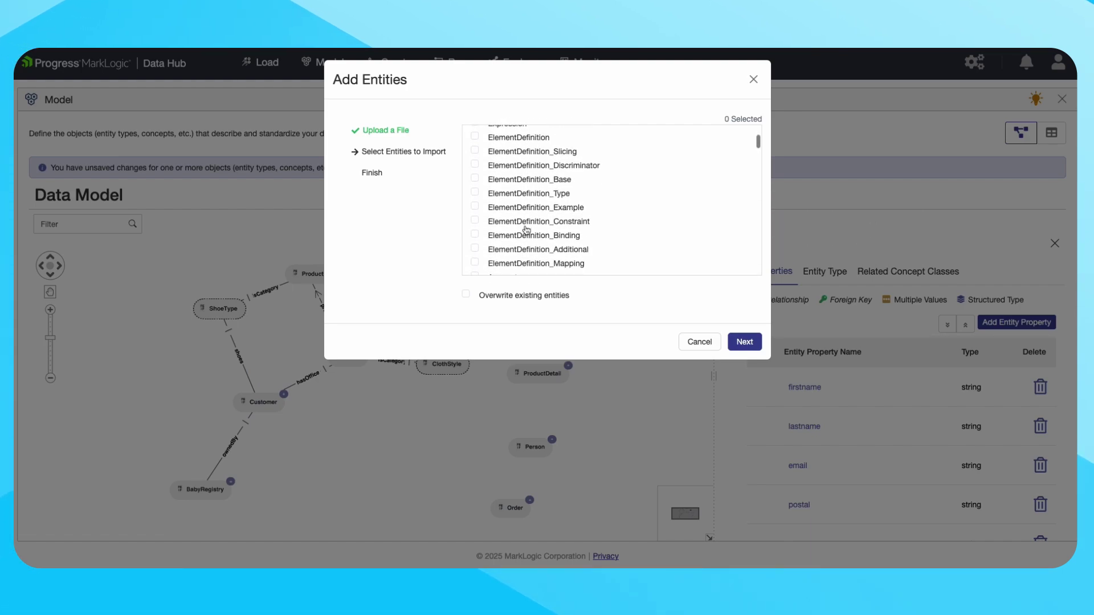
{"action": "scroll", "coordinate": [525, 230], "scroll_direction": "down", "scroll_amount": 8}
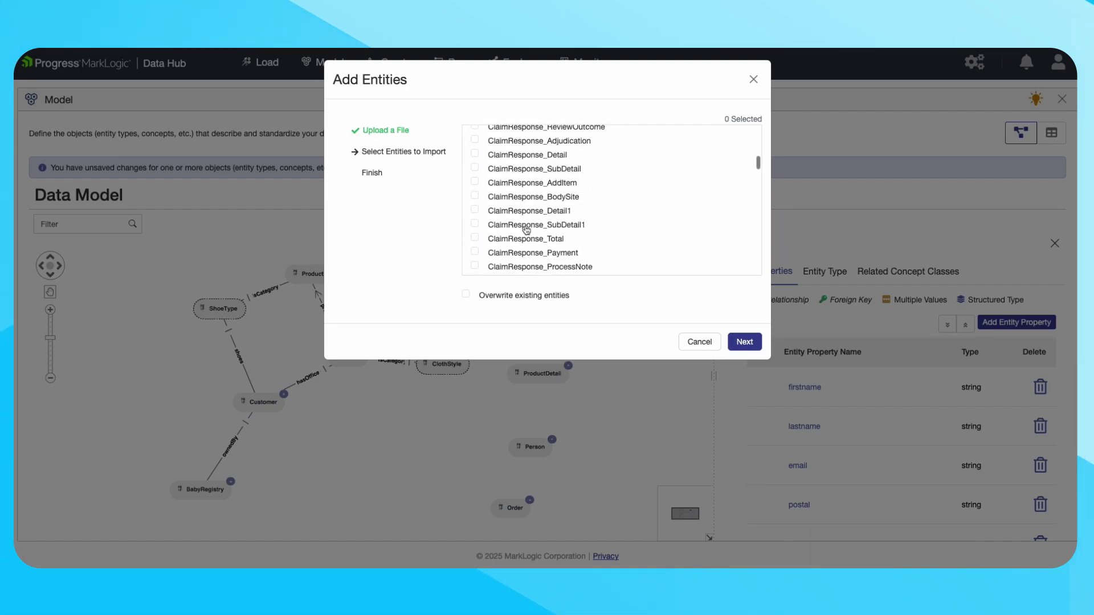
{"action": "scroll", "coordinate": [526, 231], "scroll_direction": "down", "scroll_amount": 10}
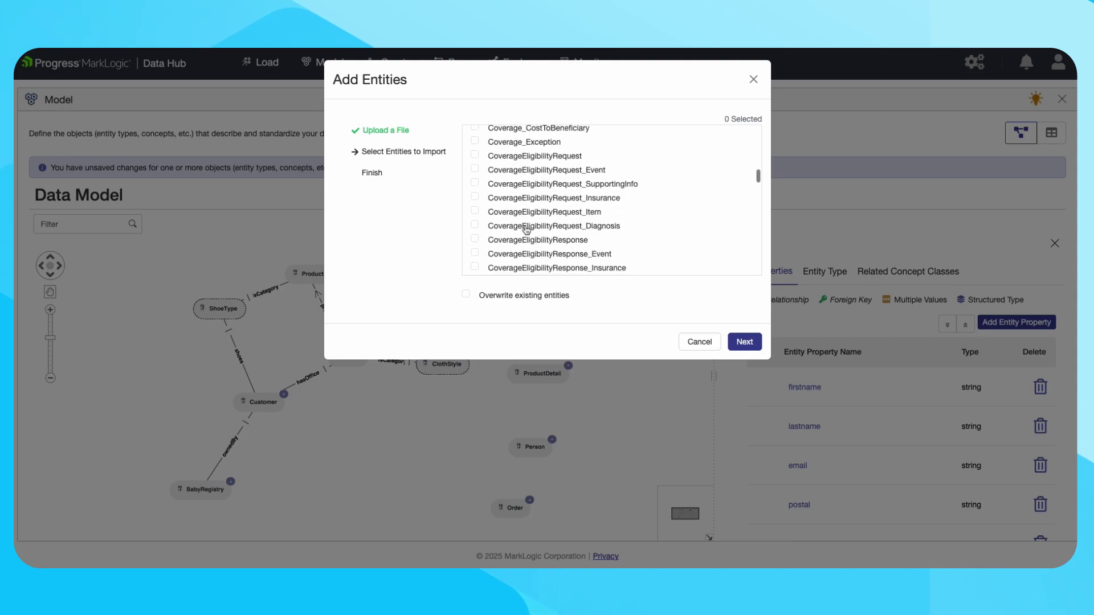
{"action": "scroll", "coordinate": [526, 230], "scroll_direction": "down", "scroll_amount": 5}
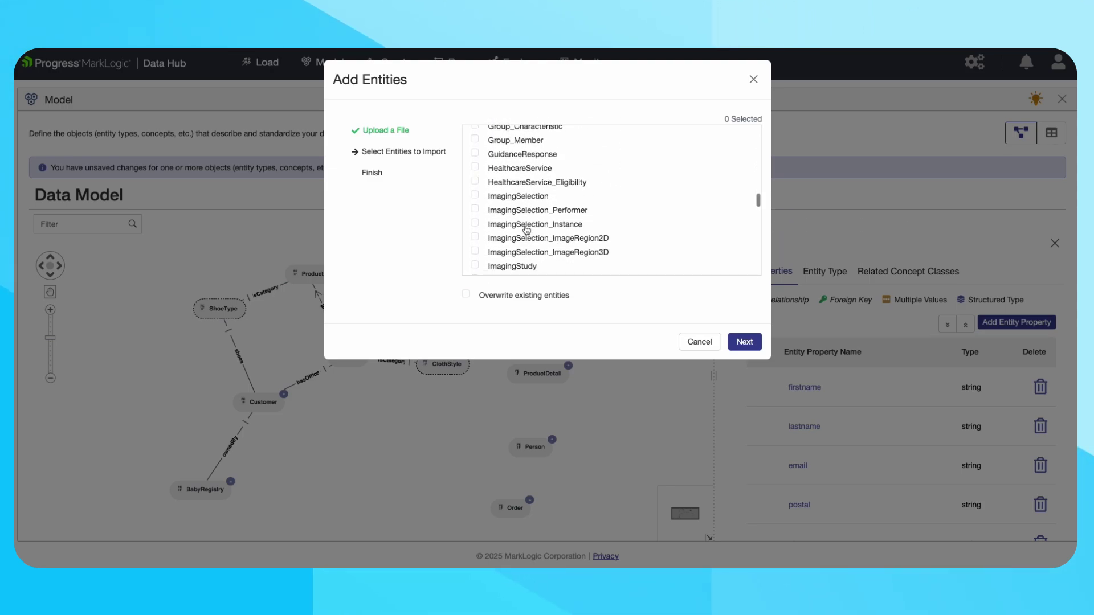
{"action": "scroll", "coordinate": [526, 230], "scroll_direction": "down", "scroll_amount": 10}
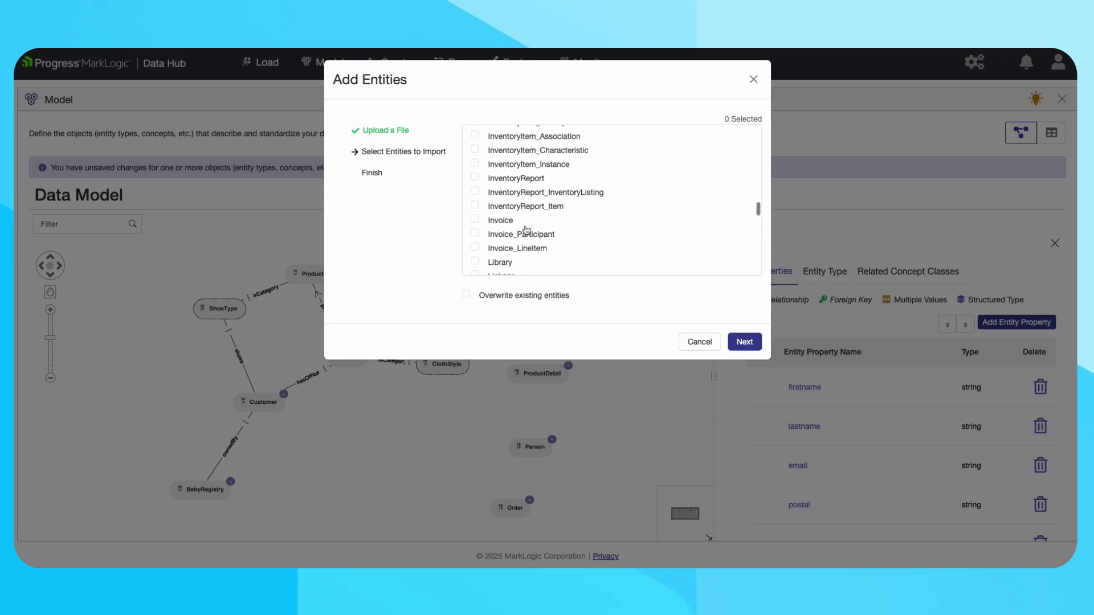
{"action": "scroll", "coordinate": [525, 231], "scroll_direction": "down", "scroll_amount": 10}
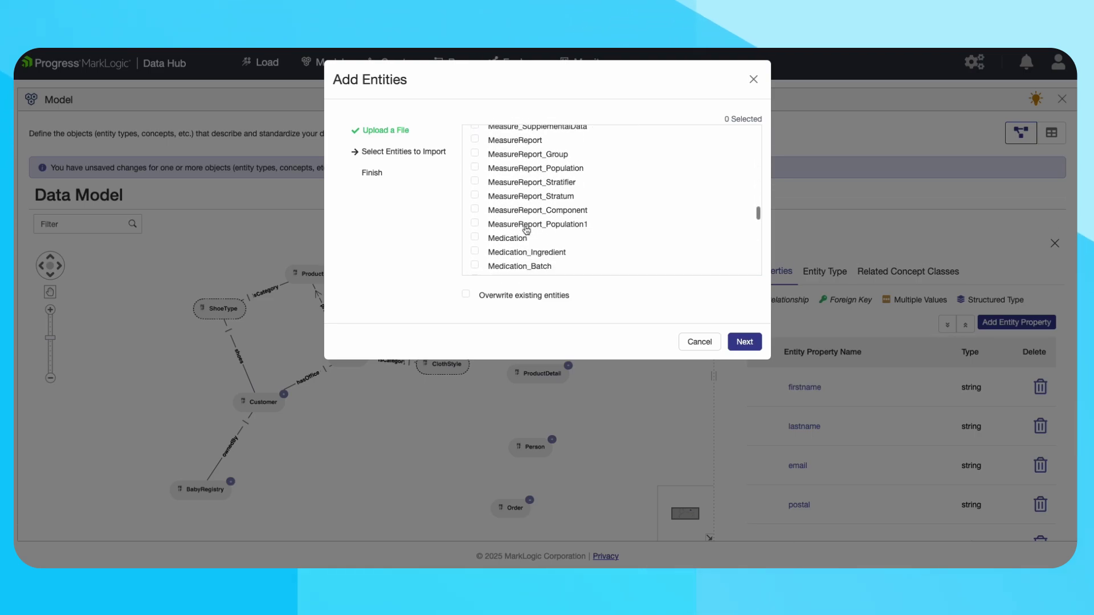
{"action": "scroll", "coordinate": [526, 230], "scroll_direction": "down", "scroll_amount": 10}
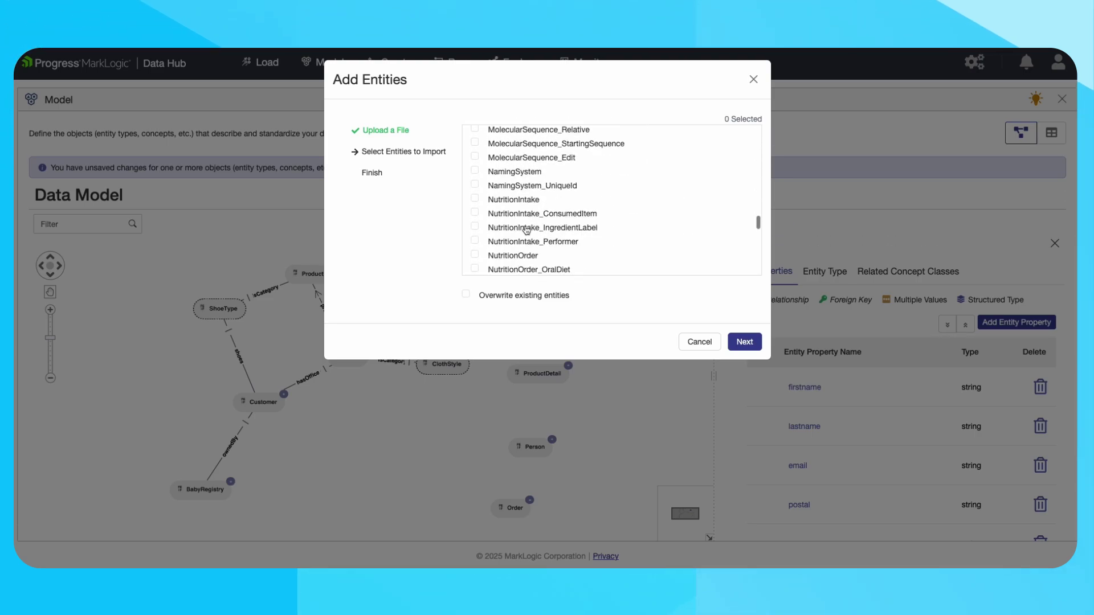
{"action": "scroll", "coordinate": [526, 230], "scroll_direction": "down", "scroll_amount": 5}
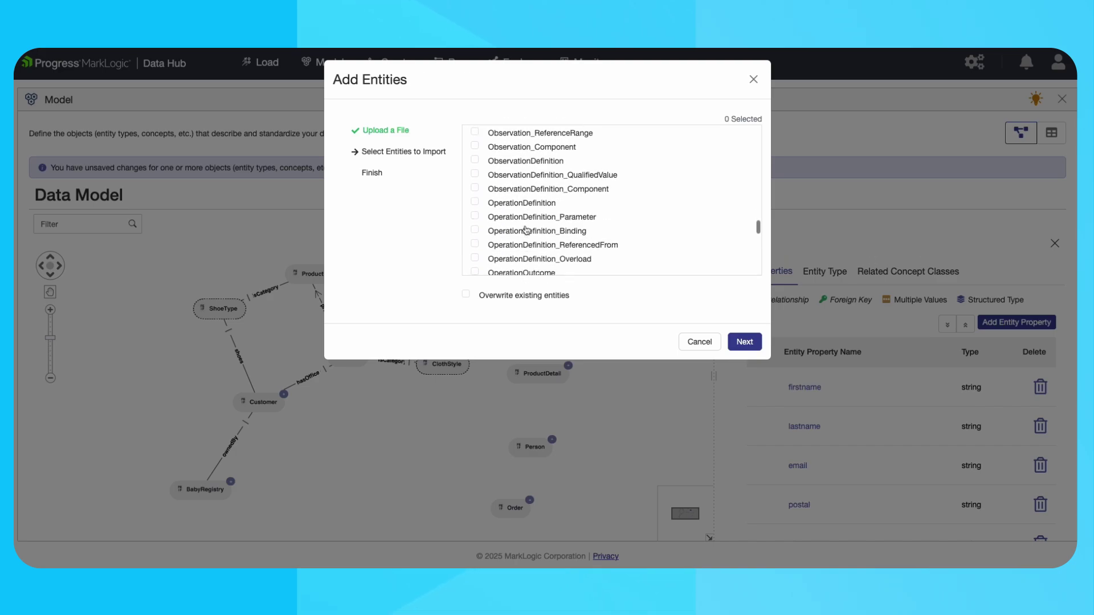
{"action": "scroll", "coordinate": [526, 230], "scroll_direction": "down", "scroll_amount": 6}
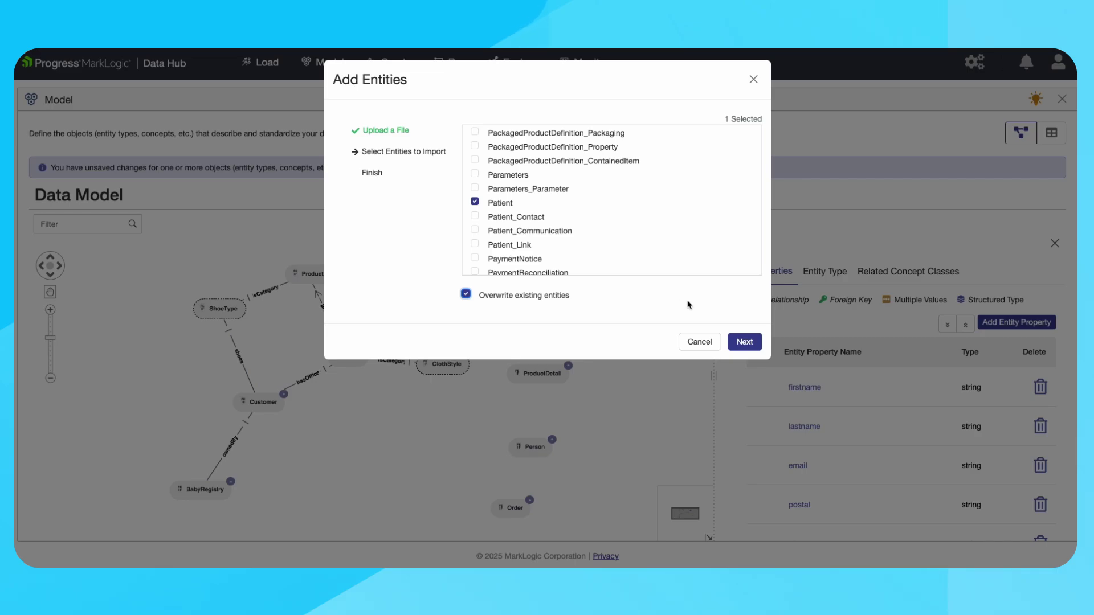
{"action": "left_click", "coordinate": [745, 342]}
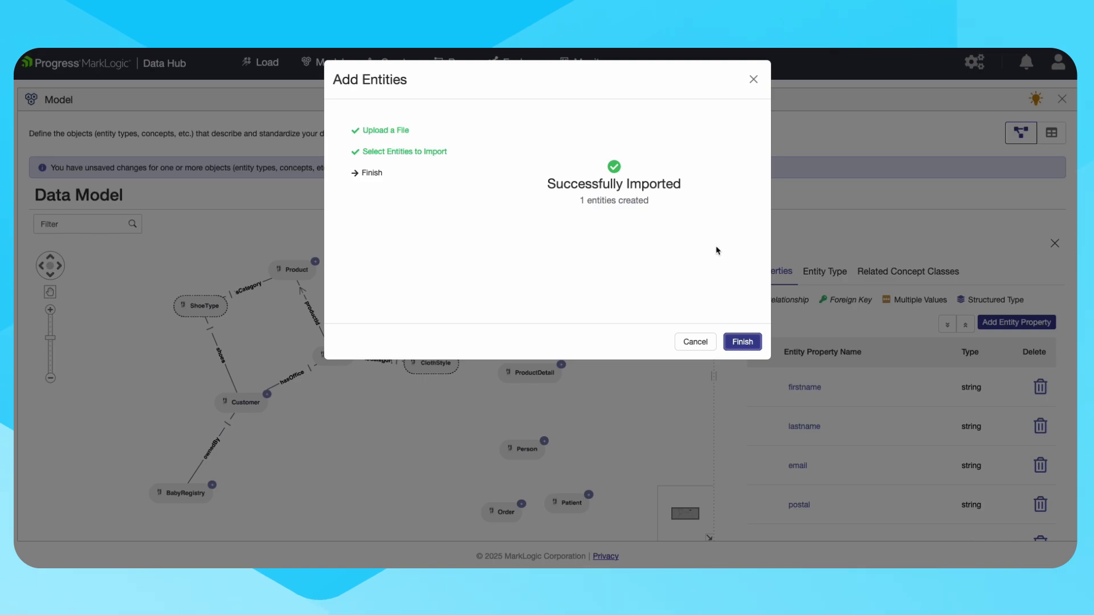
{"action": "left_click", "coordinate": [736, 345]}
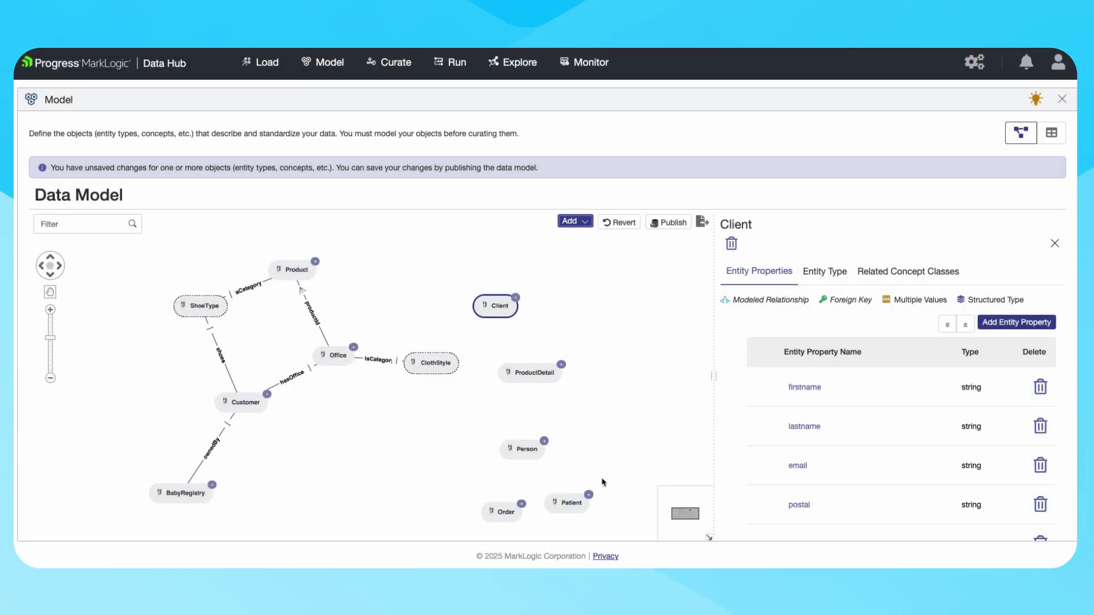
Move the Patient entity in the graph up beside ProductDetail and review its entity properties.
{"action": "left_click_drag", "start_coordinate": [567, 501], "coordinate": [606, 352]}
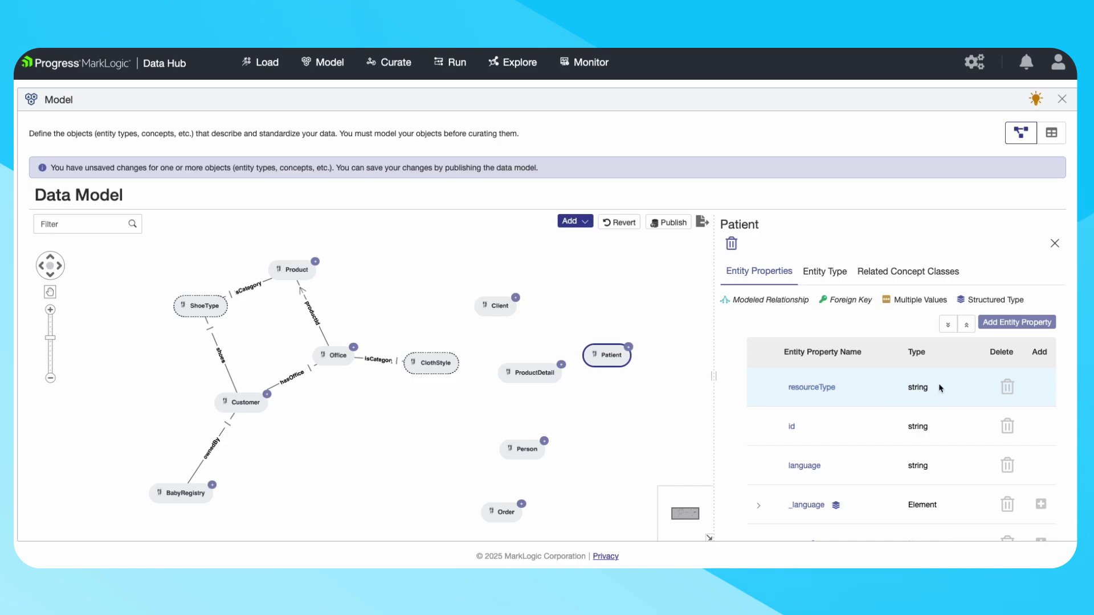
{"action": "scroll", "coordinate": [940, 388], "scroll_direction": "down", "scroll_amount": 3}
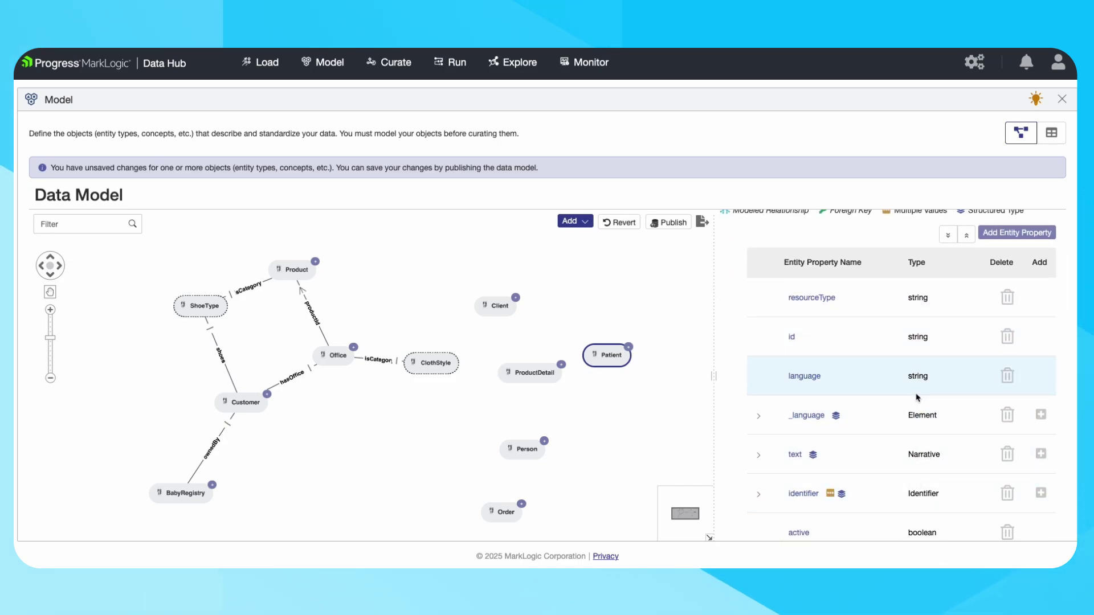
Review the Patient entity's remaining properties and publish the pending data model changes.
{"action": "scroll", "coordinate": [889, 387], "scroll_direction": "down", "scroll_amount": 1}
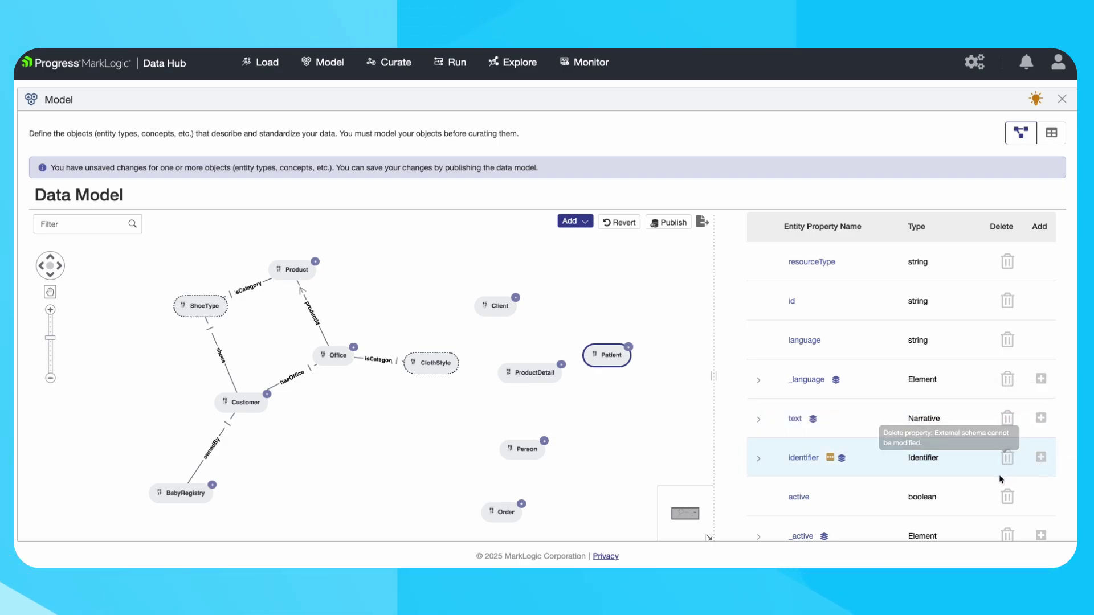
{"action": "scroll", "coordinate": [976, 483], "scroll_direction": "up", "scroll_amount": 2}
{"action": "scroll", "coordinate": [976, 483], "scroll_direction": "up", "scroll_amount": 2}
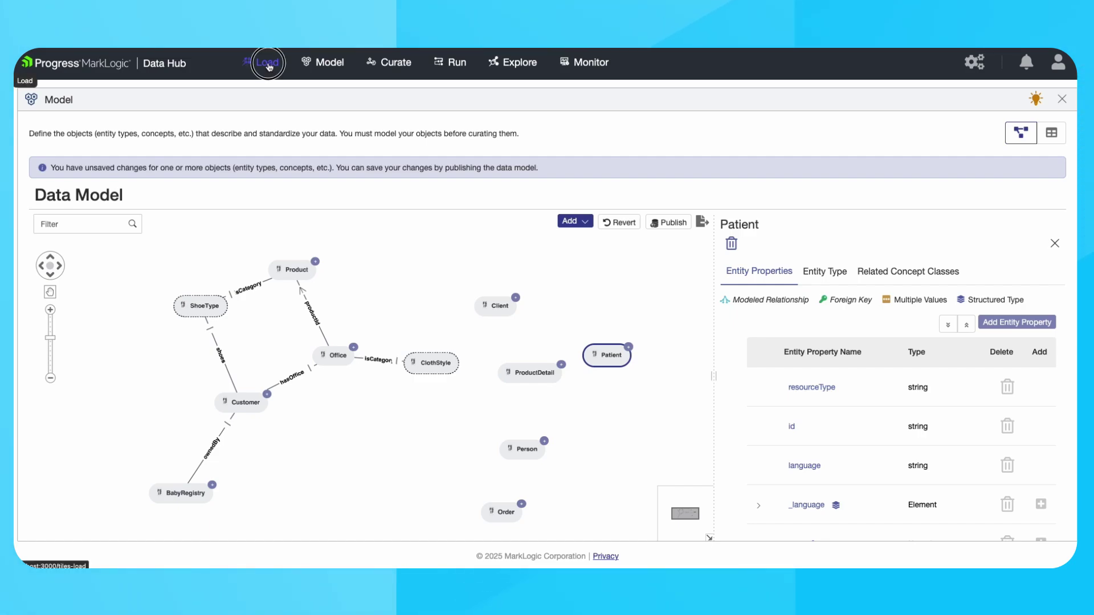
{"action": "left_click", "coordinate": [268, 64]}
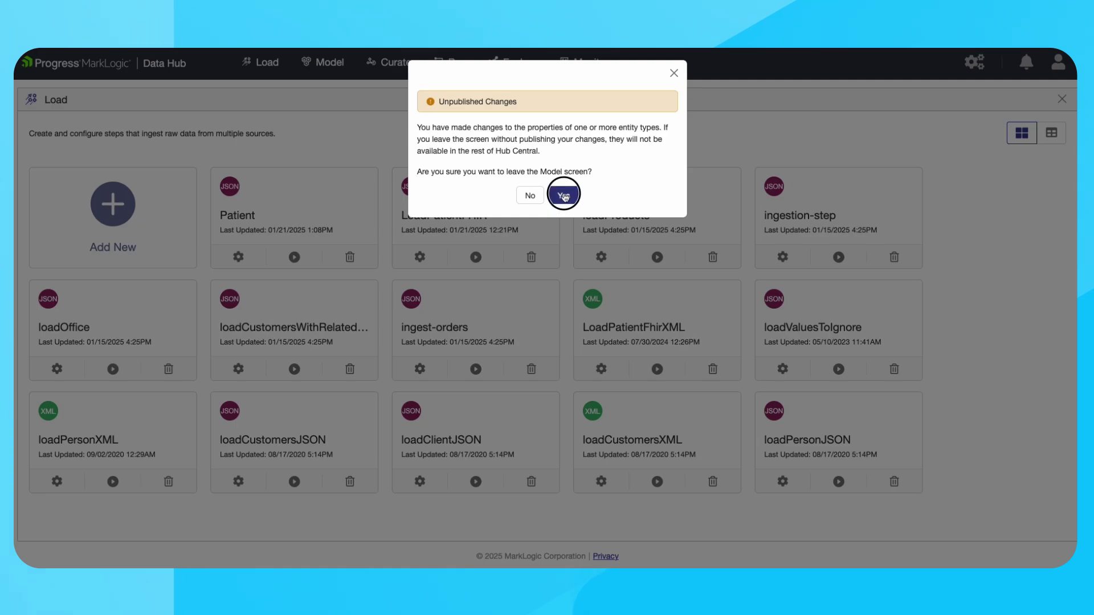
{"action": "left_click", "coordinate": [564, 197]}
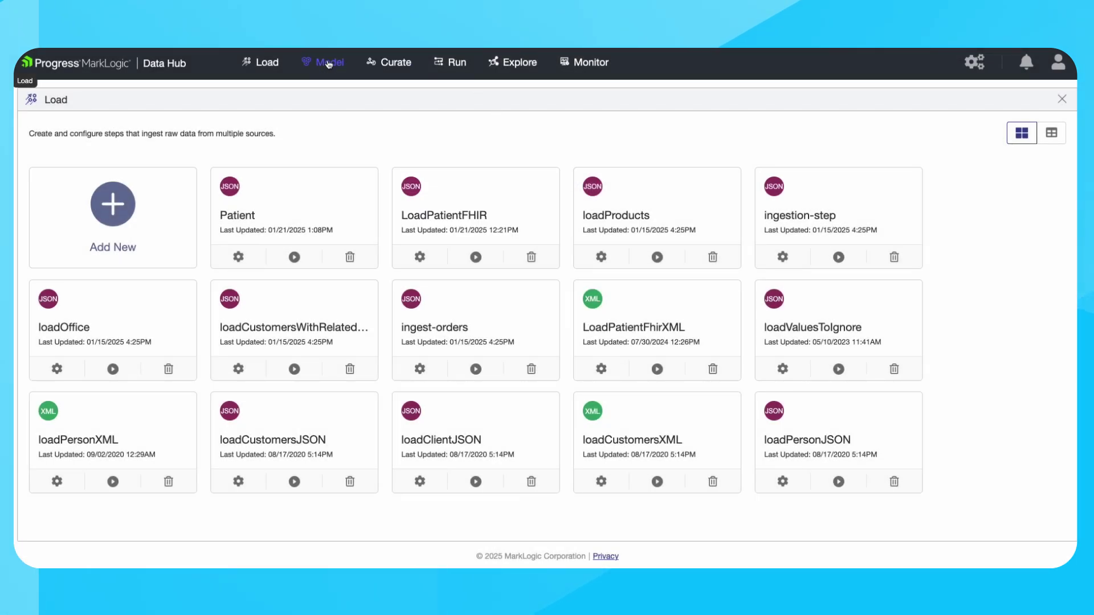
{"action": "left_click", "coordinate": [329, 64]}
{"action": "left_click", "coordinate": [673, 224]}
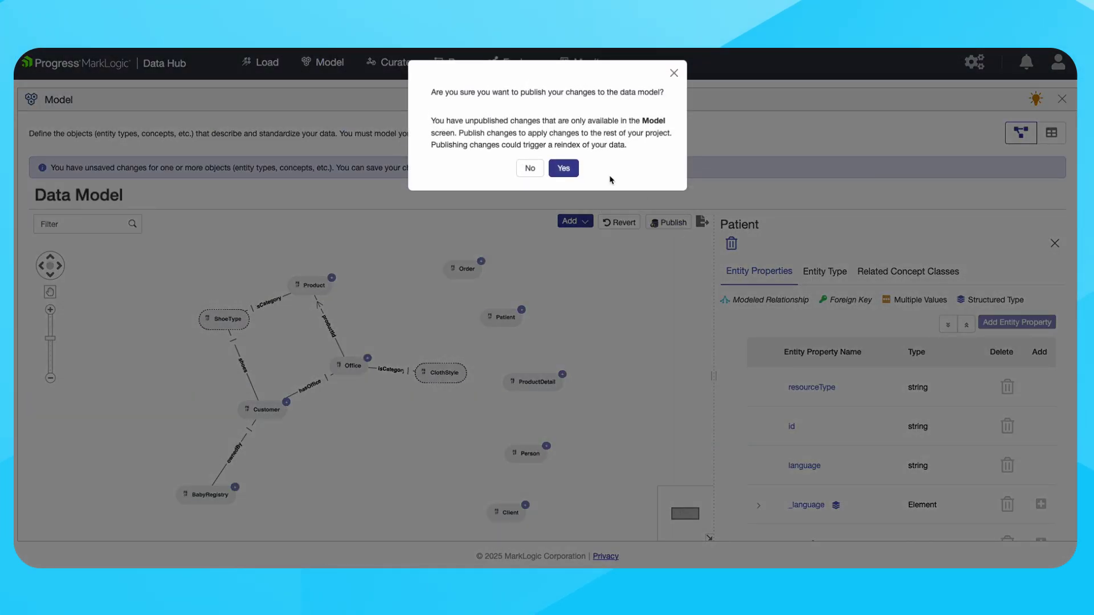
{"action": "left_click", "coordinate": [563, 168]}
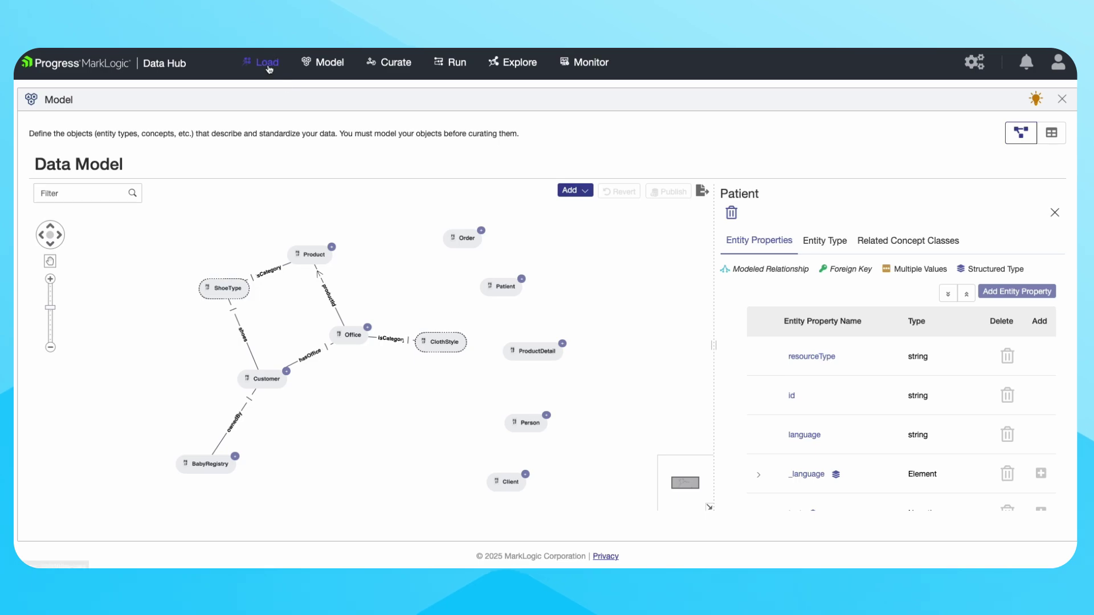
Review the basic and advanced settings of the Patient loading step and save them.
{"action": "left_click", "coordinate": [268, 64]}
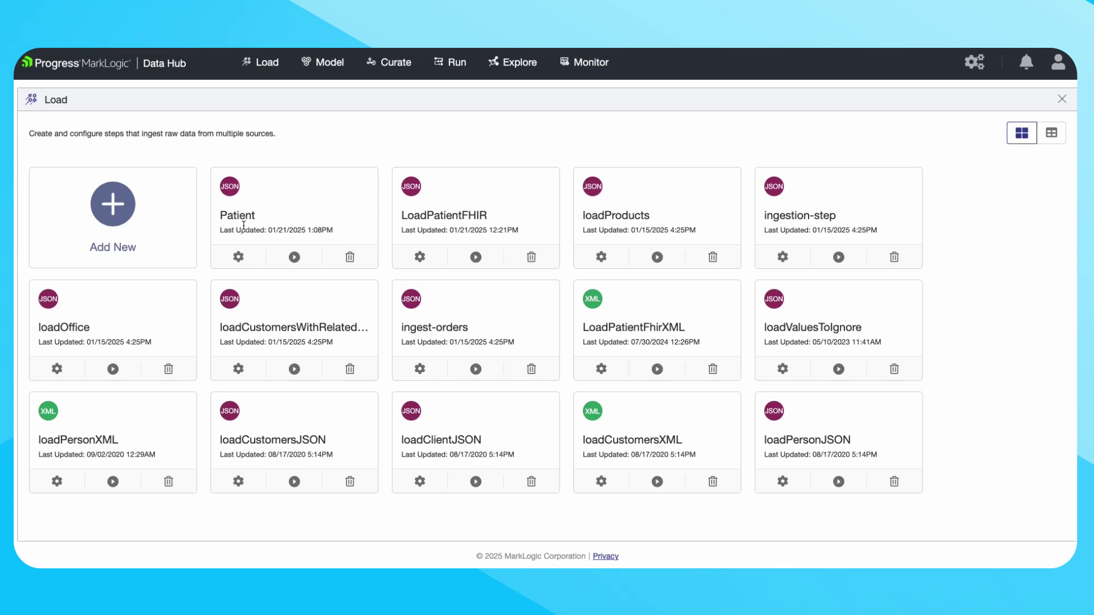
{"action": "left_click", "coordinate": [239, 257]}
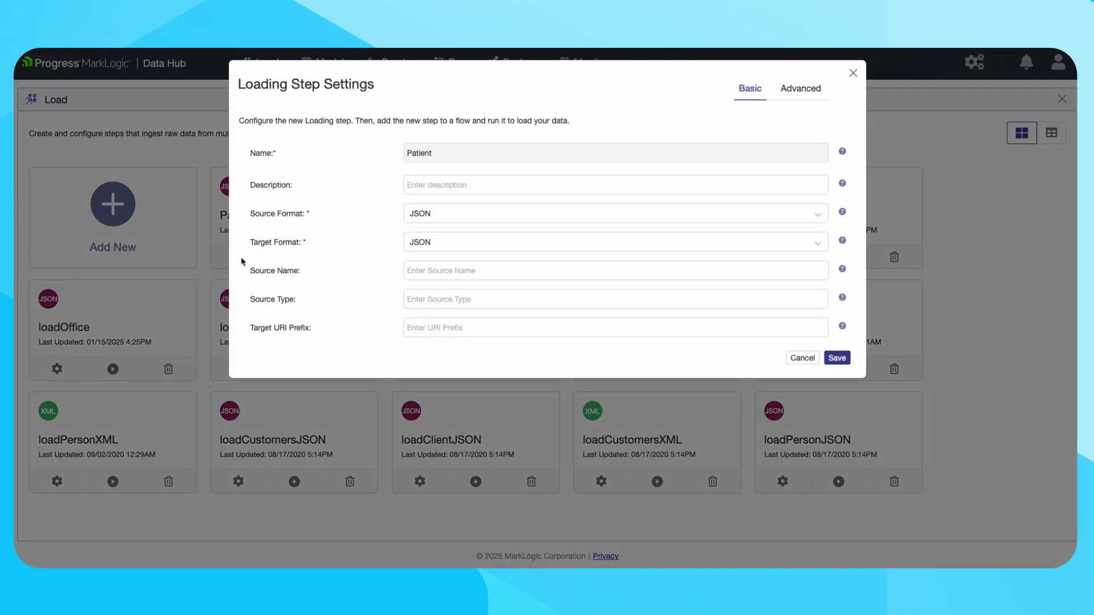
{"action": "left_click", "coordinate": [789, 99]}
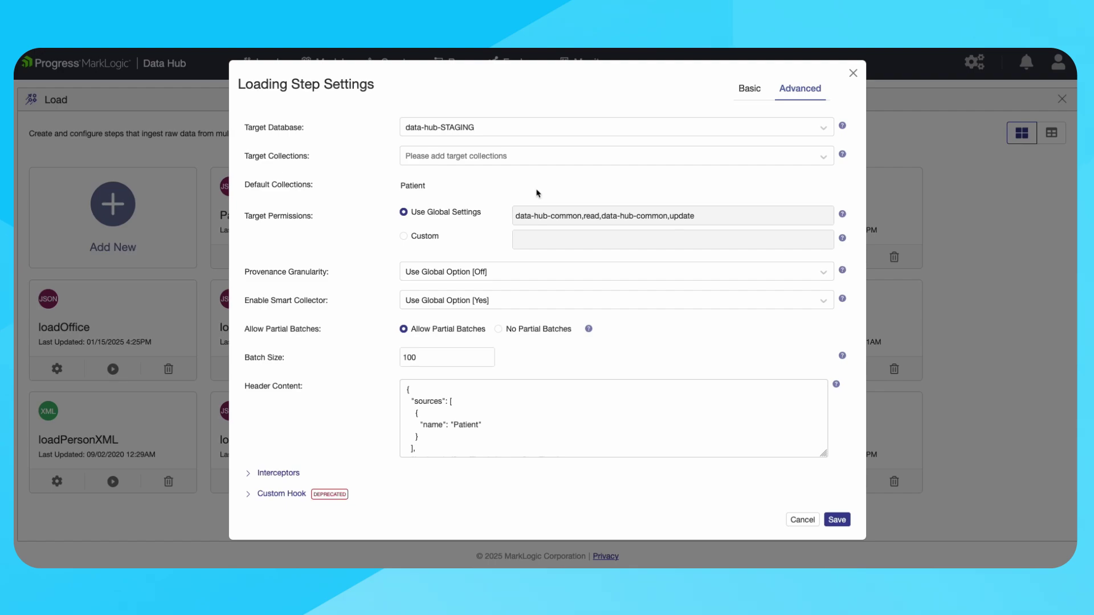
{"action": "left_click", "coordinate": [837, 519]}
Start running the Patient loading step in the Patients flow and browse to the project's src/test/resources folder for its input files.
{"action": "left_click", "coordinate": [294, 257]}
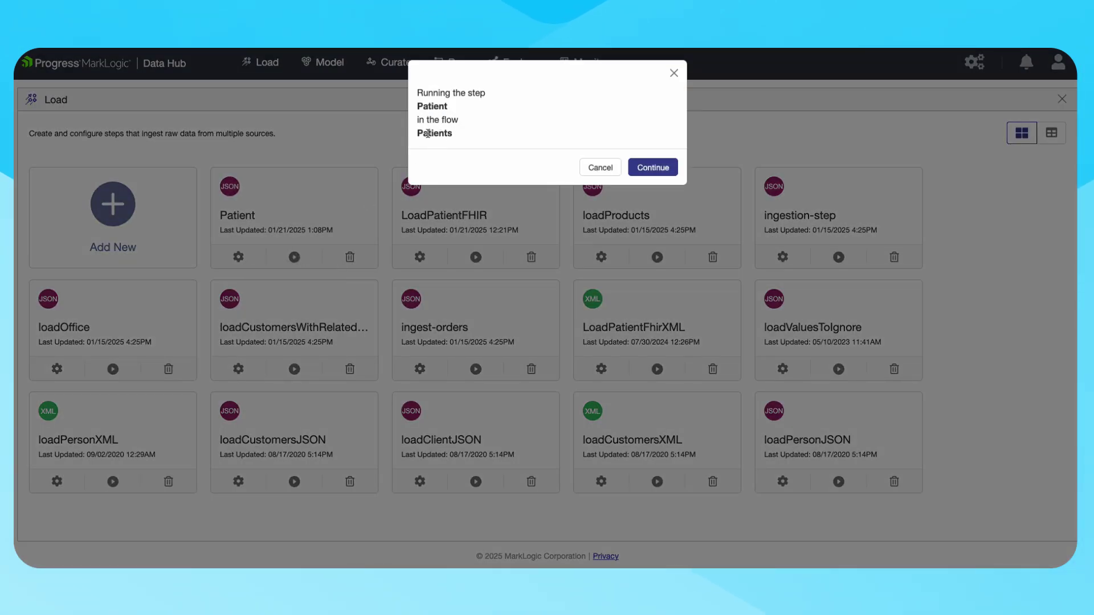
{"action": "left_click", "coordinate": [652, 167]}
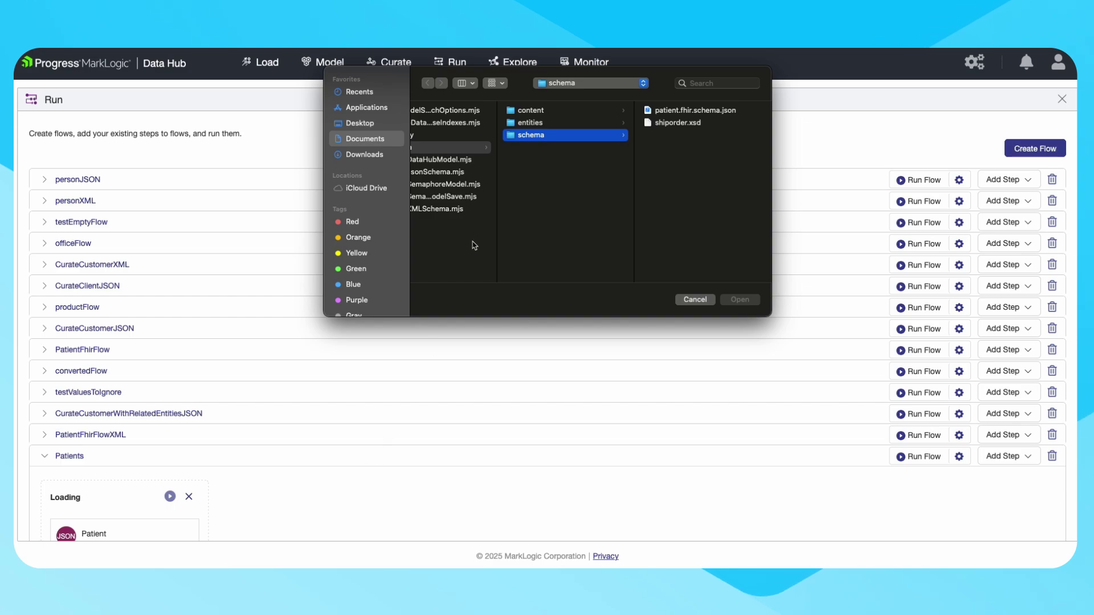
{"action": "scroll", "coordinate": [515, 154], "scroll_direction": "left", "scroll_amount": 10}
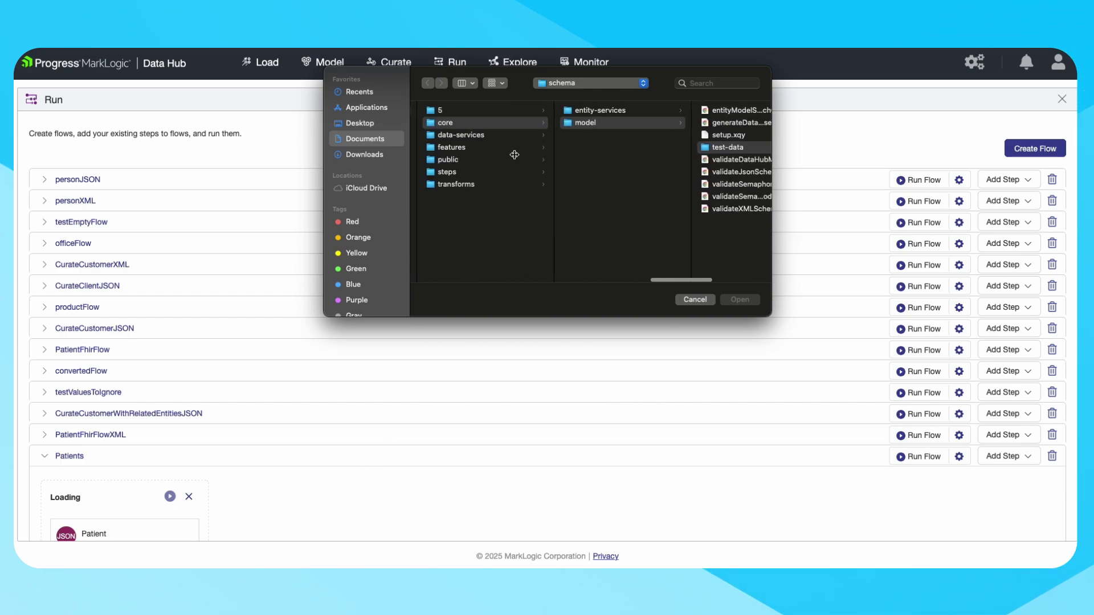
{"action": "scroll", "coordinate": [503, 164], "scroll_direction": "left", "scroll_amount": 10}
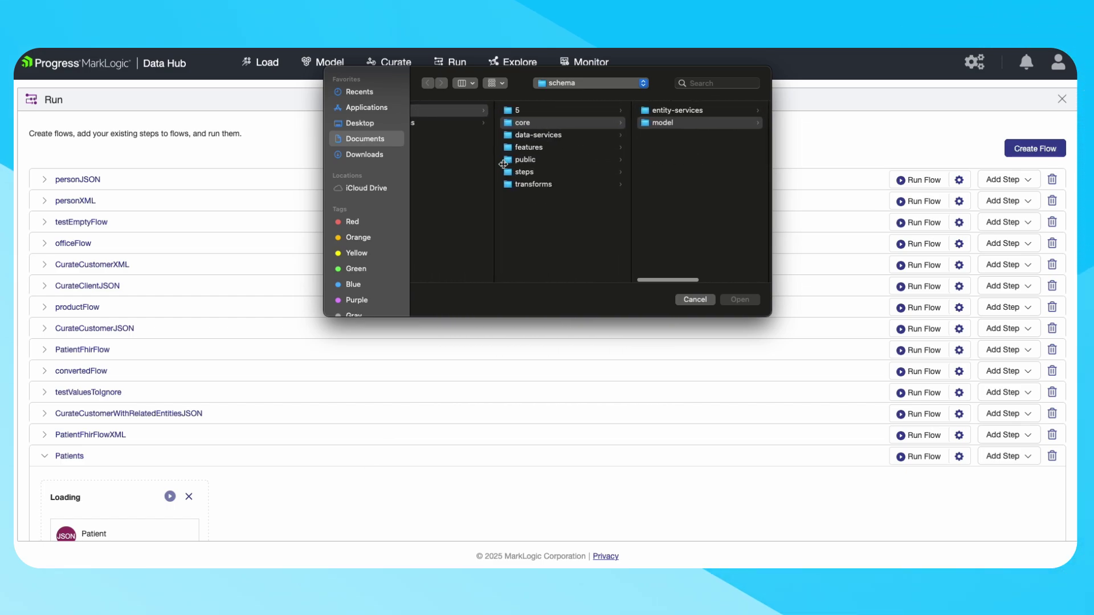
{"action": "scroll", "coordinate": [503, 164], "scroll_direction": "left", "scroll_amount": 10}
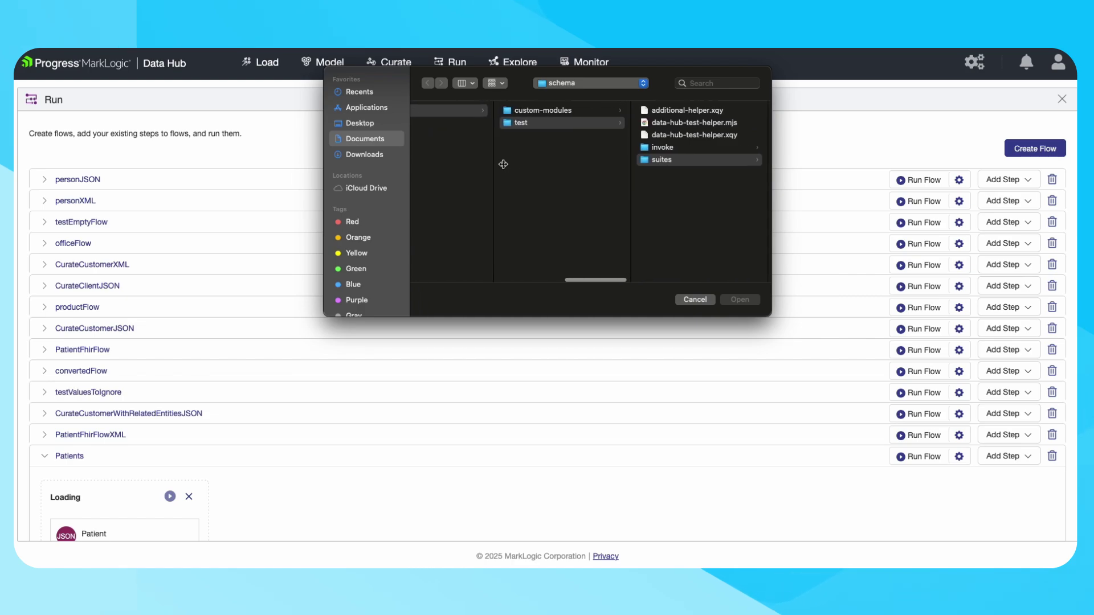
{"action": "left_click", "coordinate": [553, 135]}
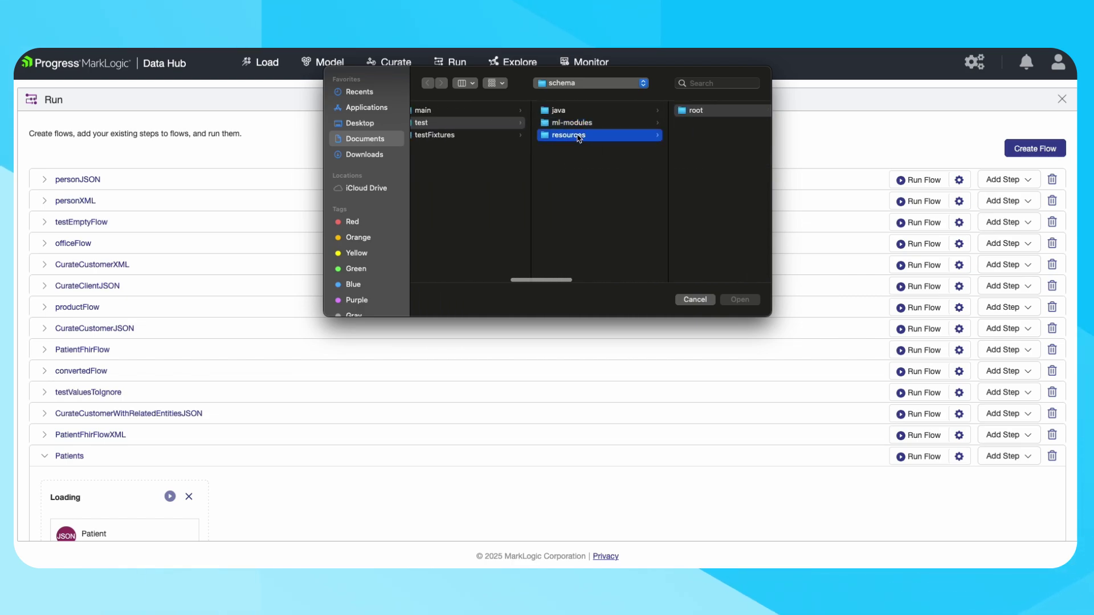
{"action": "scroll", "coordinate": [661, 179], "scroll_direction": "down", "scroll_amount": 5}
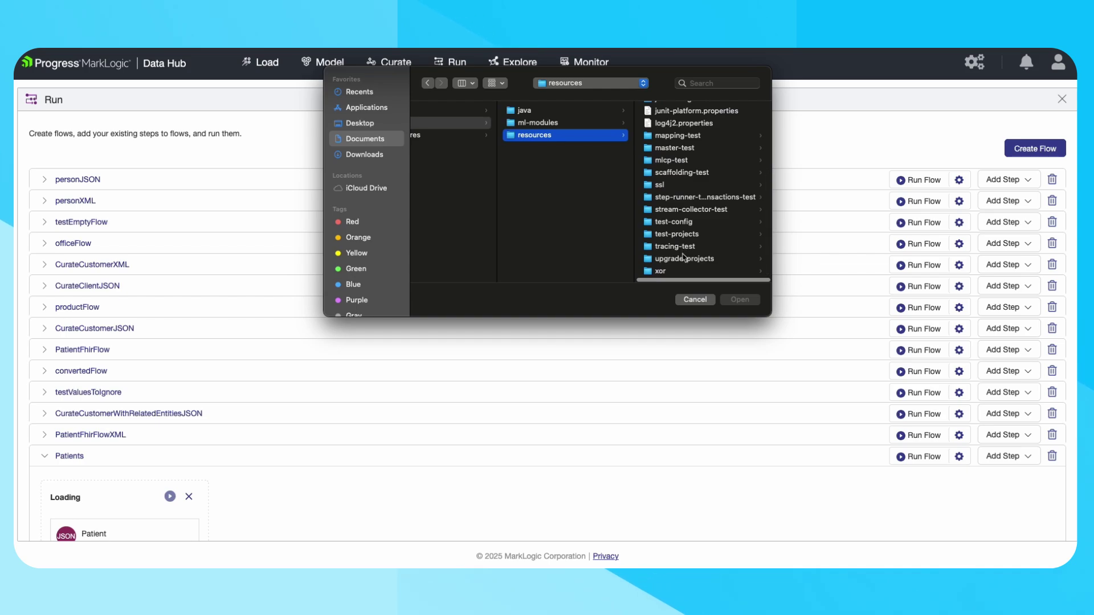
Select all JSON files in test-projects/smart-collector-test/input/setA and load them through the Patient step.
{"action": "left_click", "coordinate": [686, 234]}
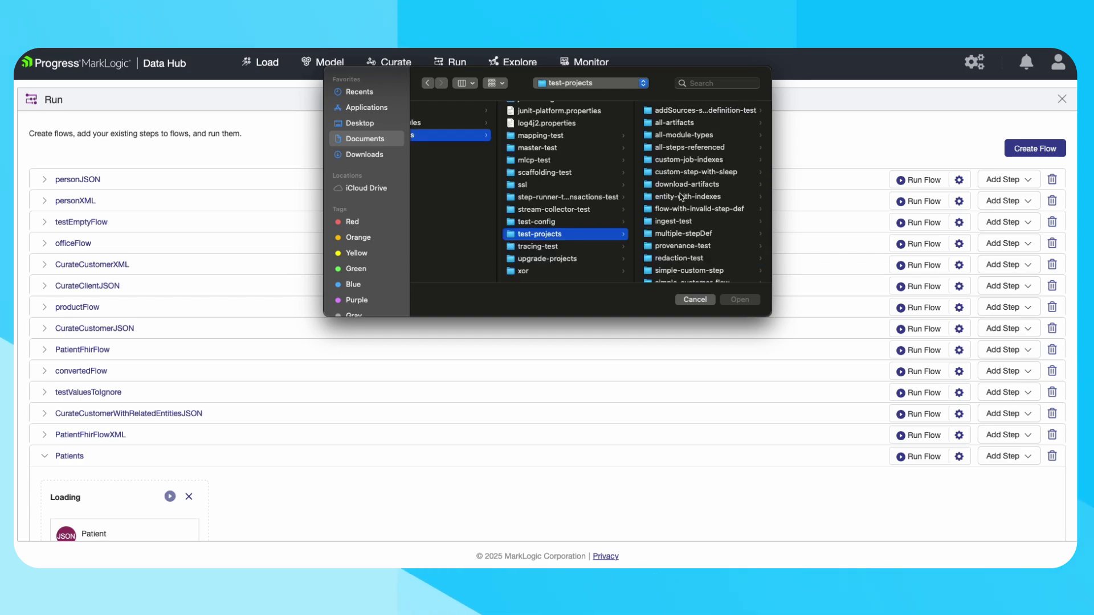
{"action": "left_click", "coordinate": [683, 233]}
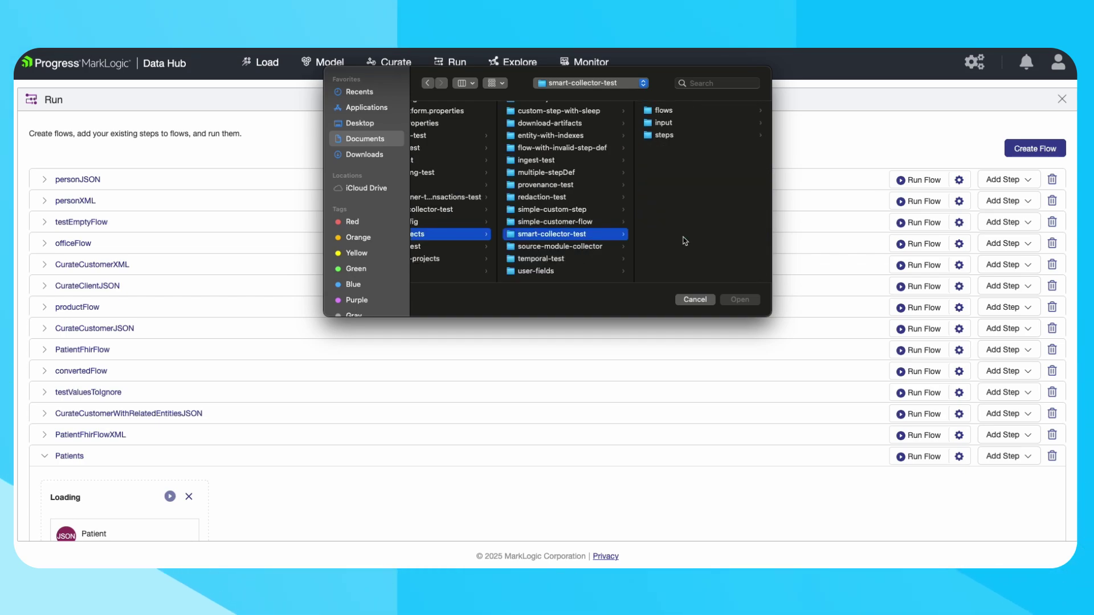
{"action": "left_click", "coordinate": [662, 124]}
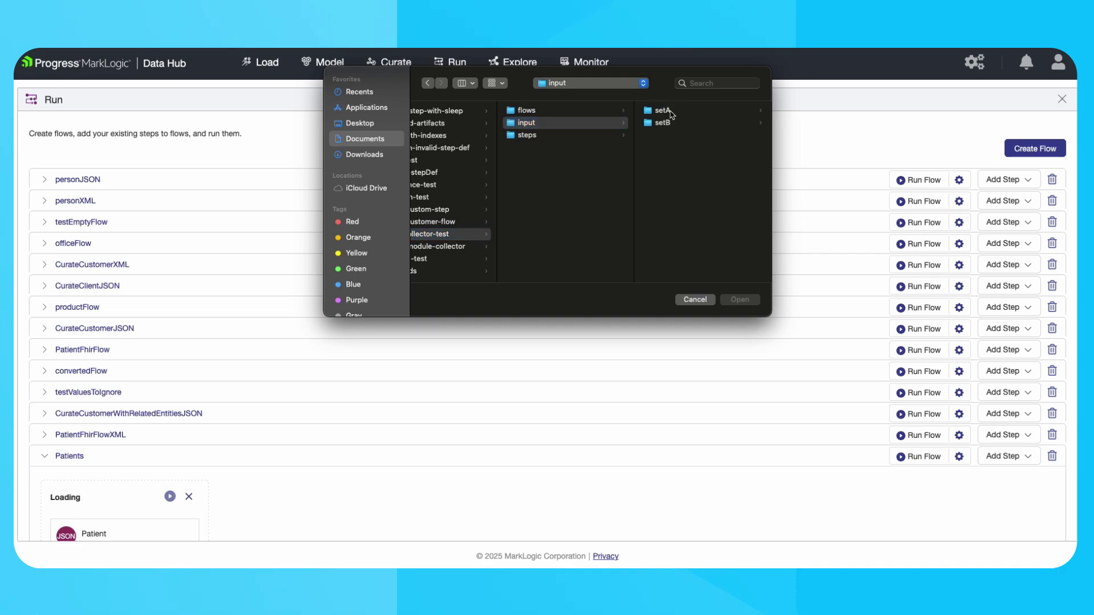
{"action": "left_click", "coordinate": [676, 110]}
{"action": "key", "text": "Right"}
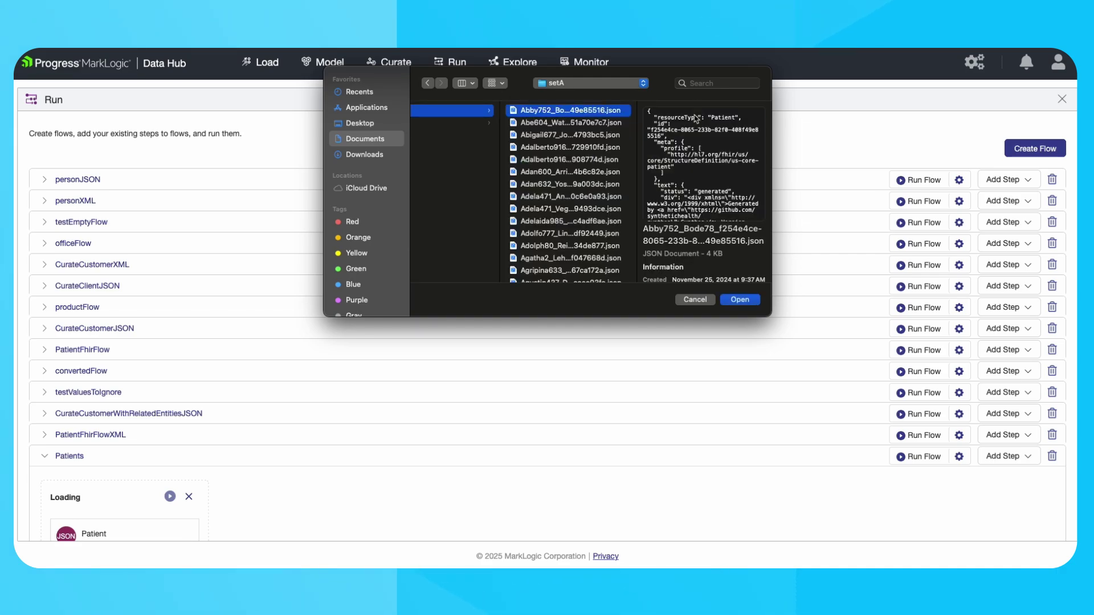
{"action": "key", "text": "super+a"}
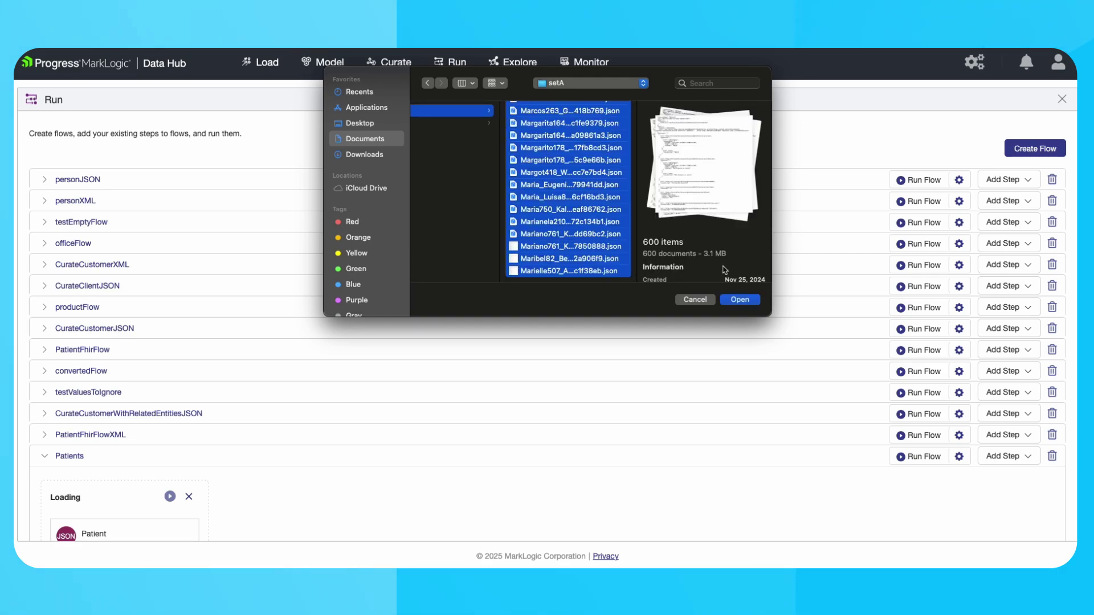
{"action": "left_click", "coordinate": [734, 300]}
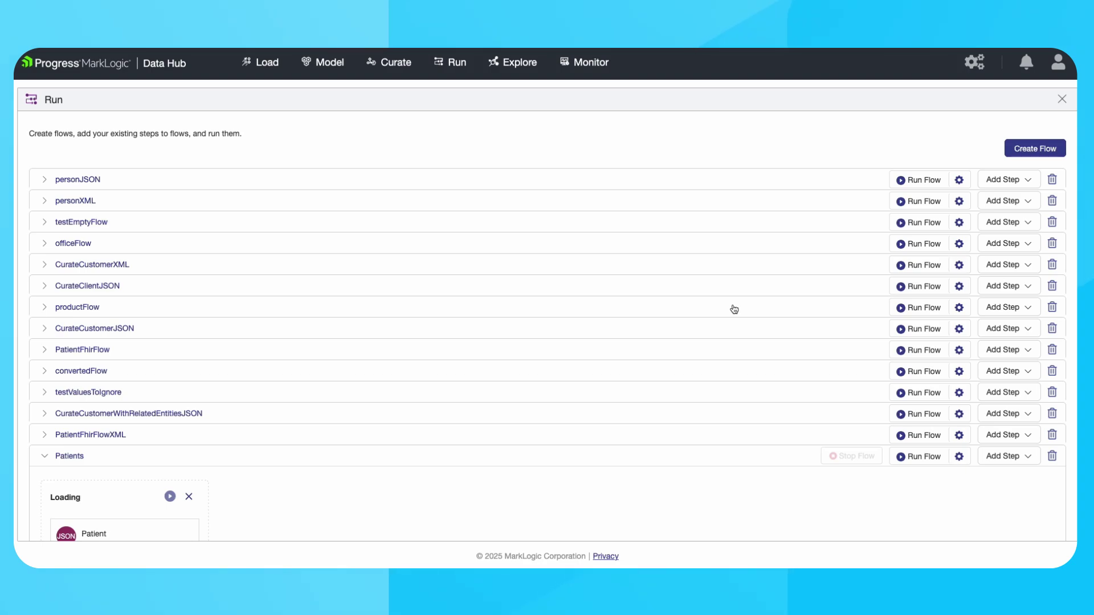
Explore the data loaded by the Patients flow, showing entities in the Staging database with Patient as the base entity.
{"action": "scroll", "coordinate": [604, 514], "scroll_direction": "down", "scroll_amount": 3}
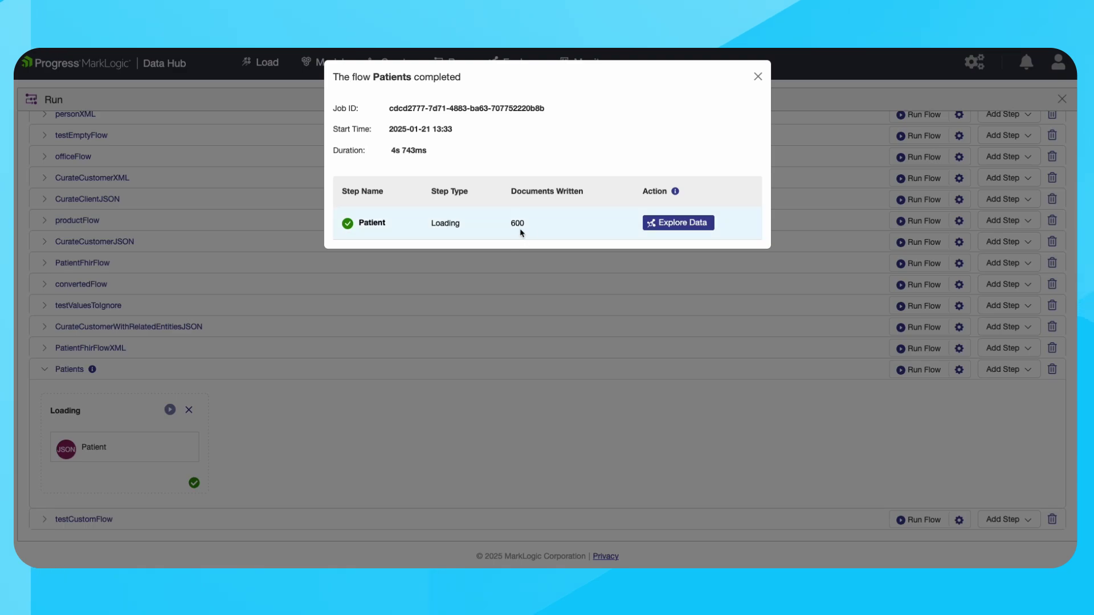
{"action": "left_click", "coordinate": [682, 223]}
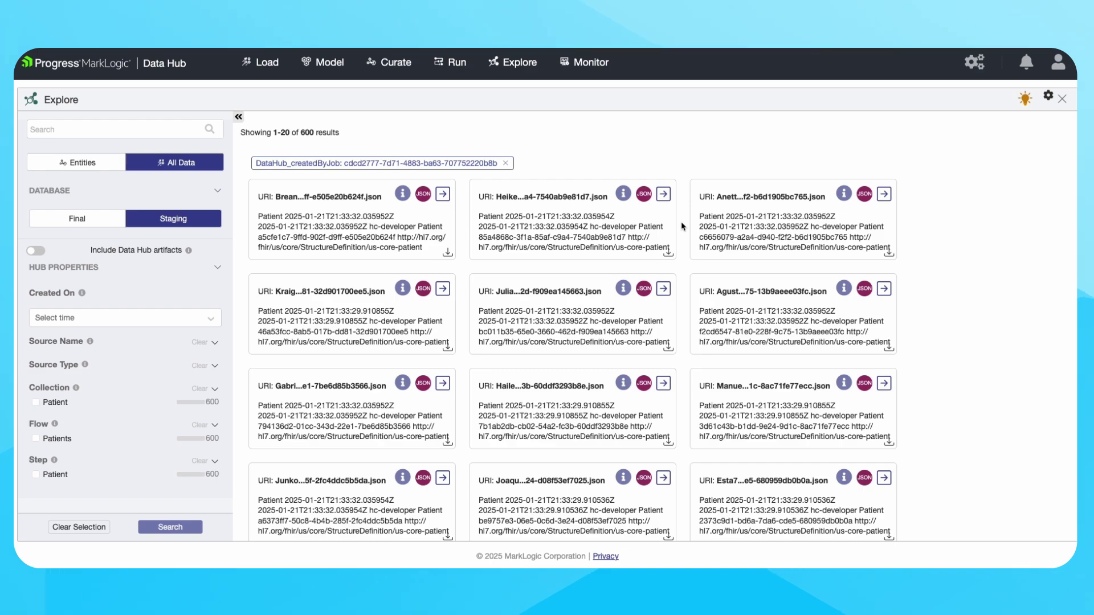
{"action": "left_click", "coordinate": [82, 163]}
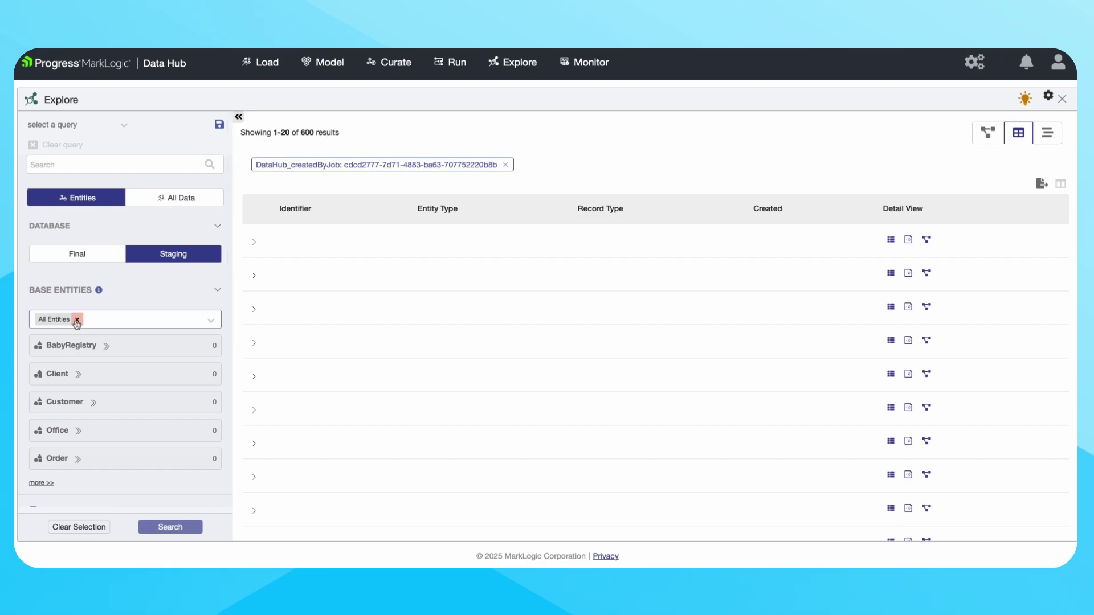
{"action": "left_click", "coordinate": [78, 322]}
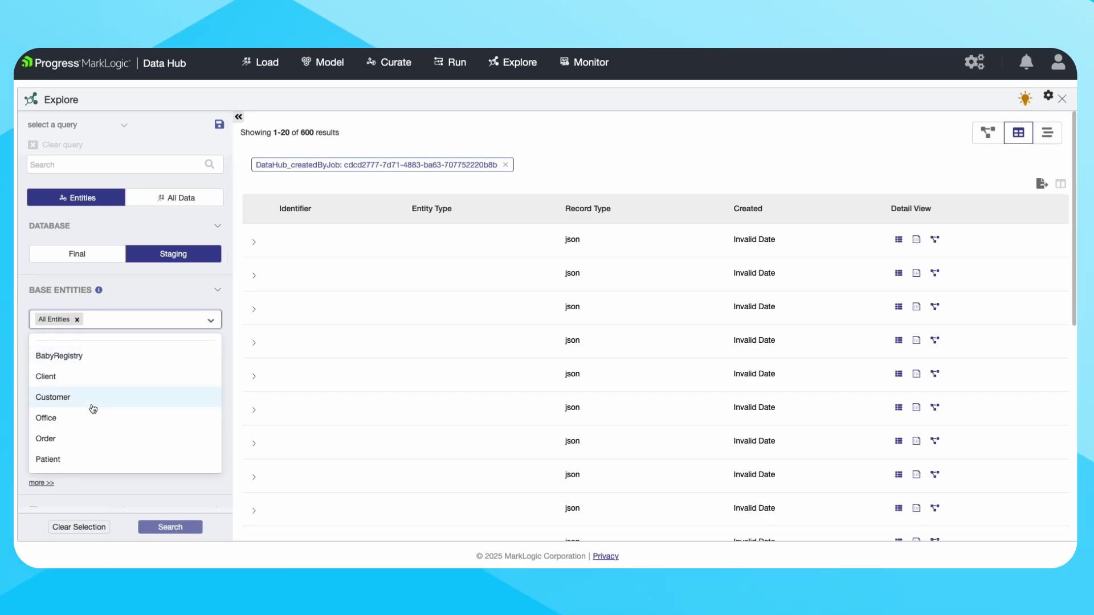
{"action": "scroll", "coordinate": [91, 408], "scroll_direction": "down", "scroll_amount": 2}
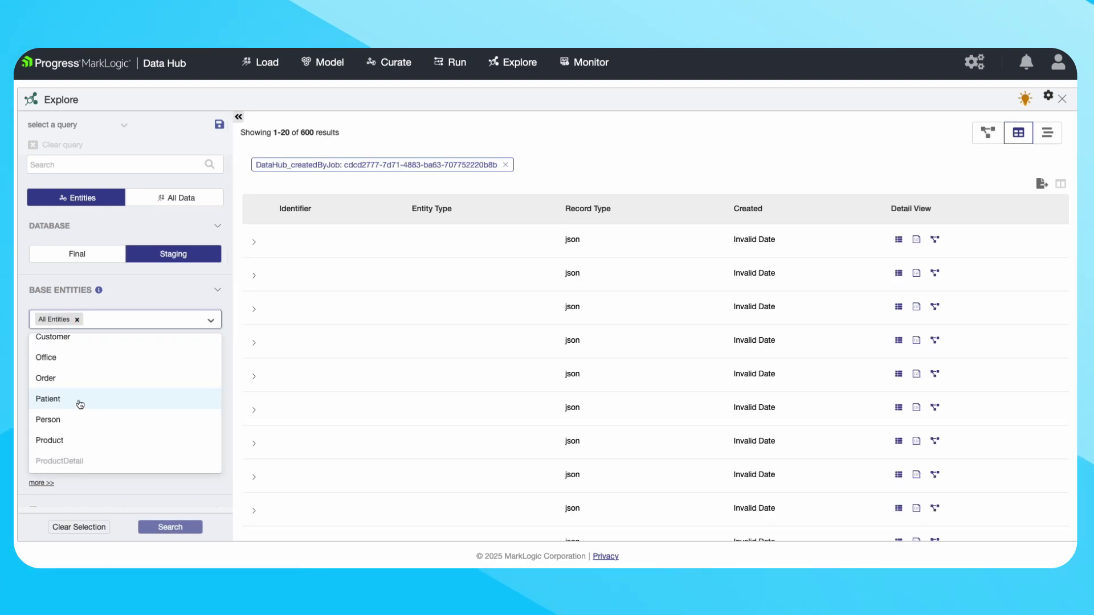
{"action": "left_click", "coordinate": [80, 404]}
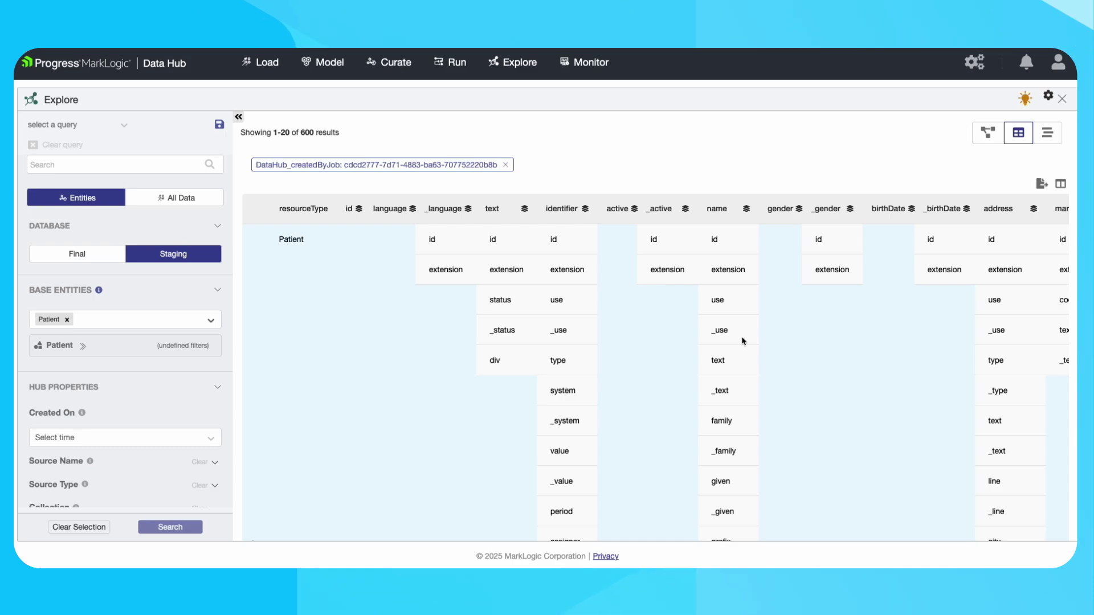
Open the instance details of the first Patient record and examine its meta profile and identifier entries 0 and 3.
{"action": "scroll", "coordinate": [1048, 228], "scroll_direction": "right", "scroll_amount": 3}
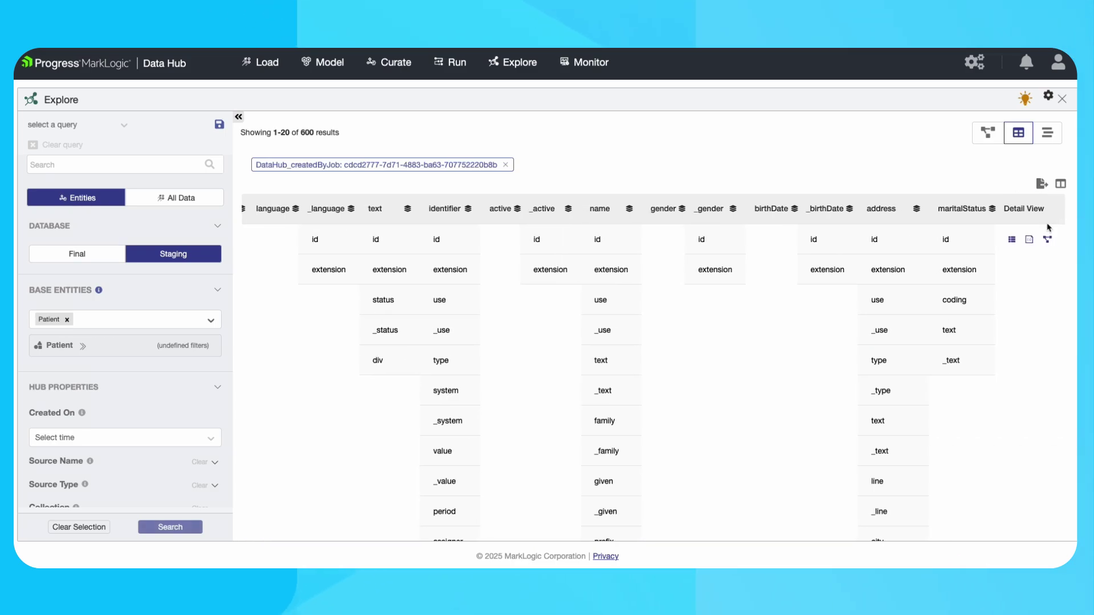
{"action": "left_click", "coordinate": [1016, 242]}
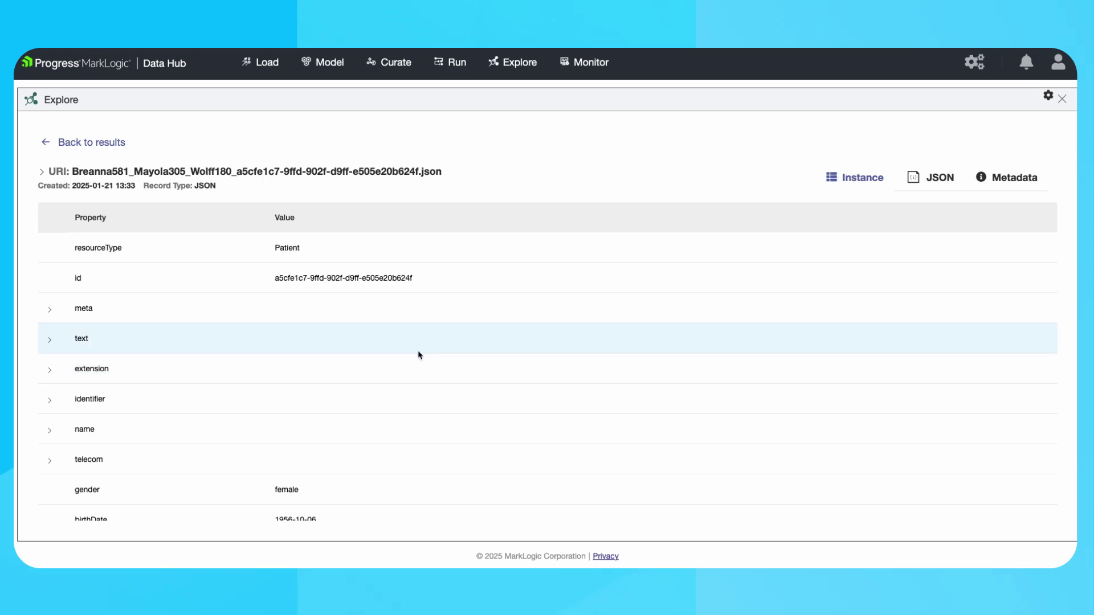
{"action": "left_click", "coordinate": [50, 310]}
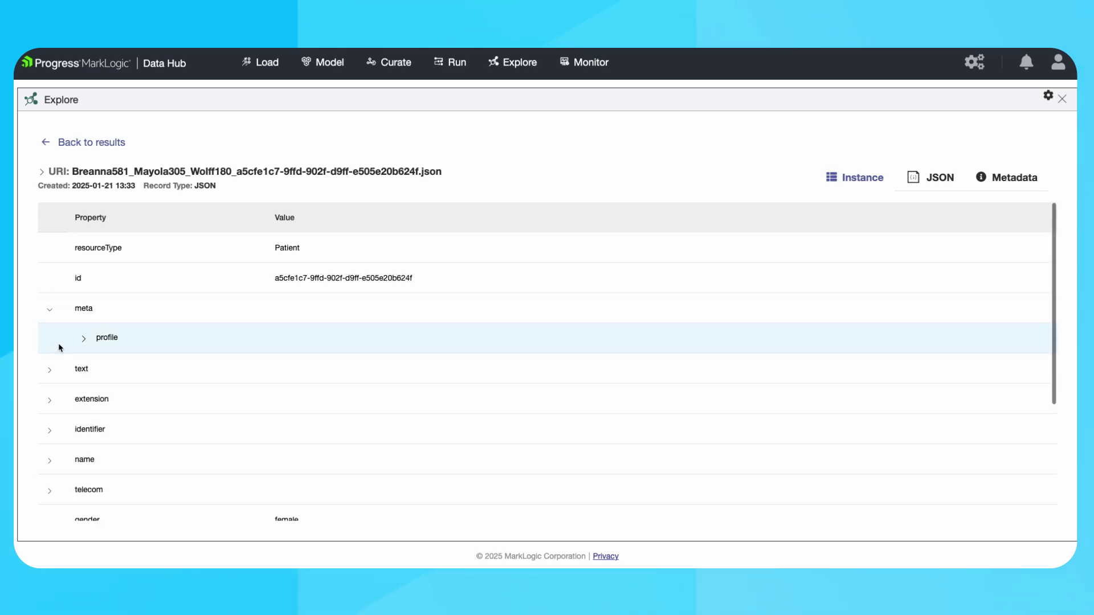
{"action": "left_click", "coordinate": [84, 340]}
{"action": "scroll", "coordinate": [85, 345], "scroll_direction": "down", "scroll_amount": 5}
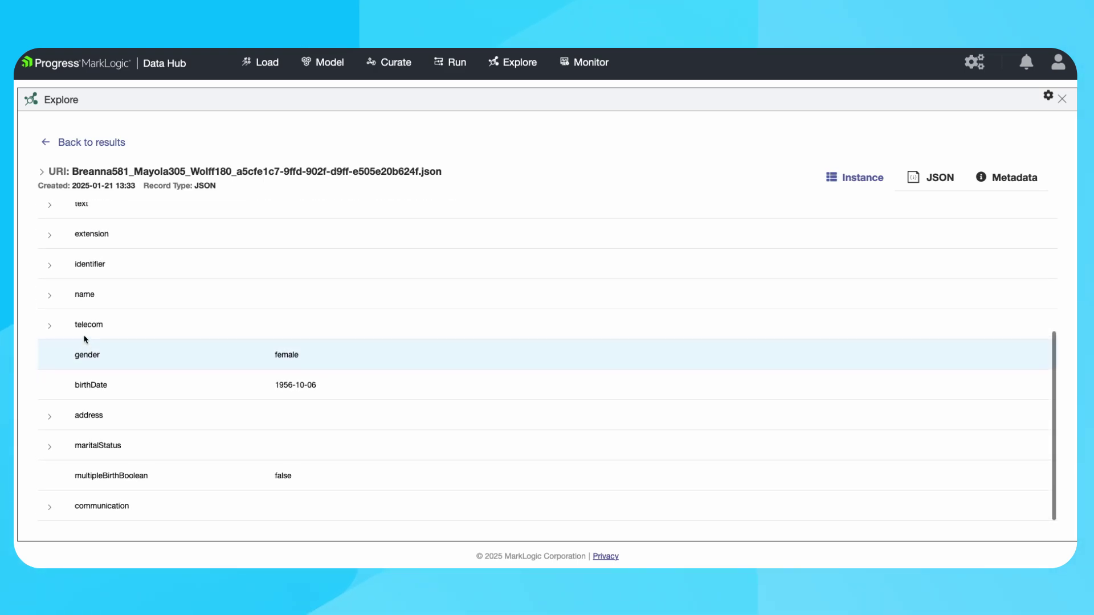
{"action": "left_click", "coordinate": [50, 266]}
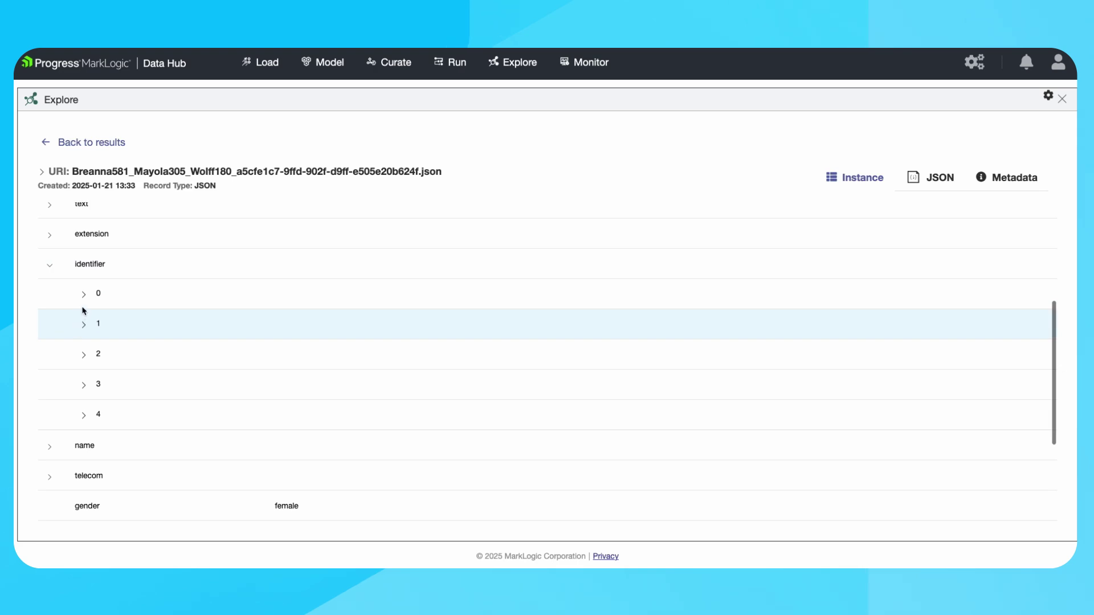
{"action": "left_click", "coordinate": [85, 299]}
{"action": "scroll", "coordinate": [88, 361], "scroll_direction": "down", "scroll_amount": 3}
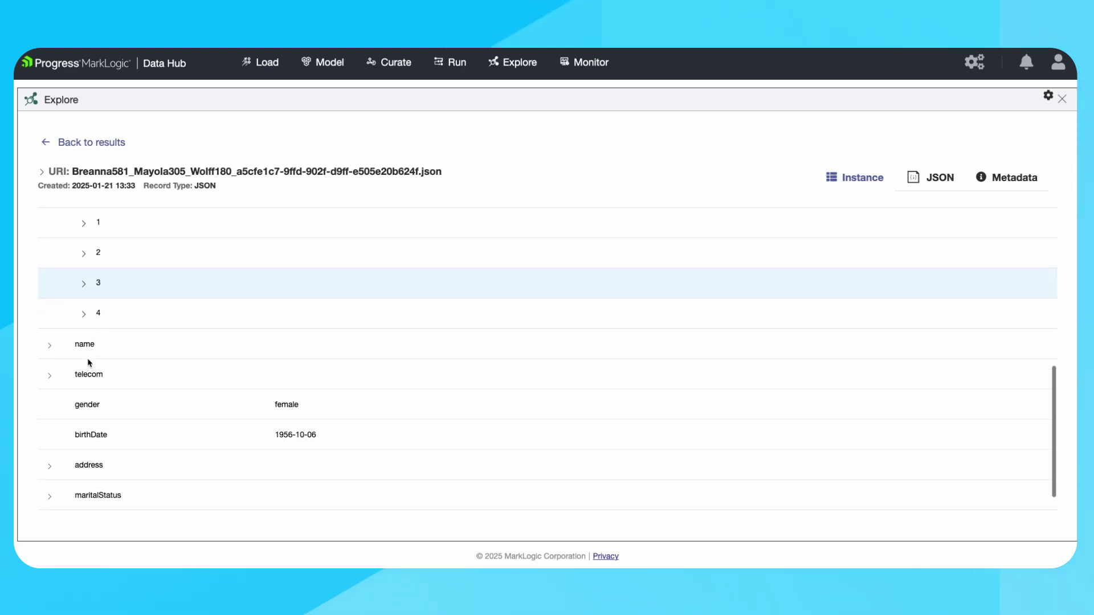
{"action": "left_click", "coordinate": [85, 280]}
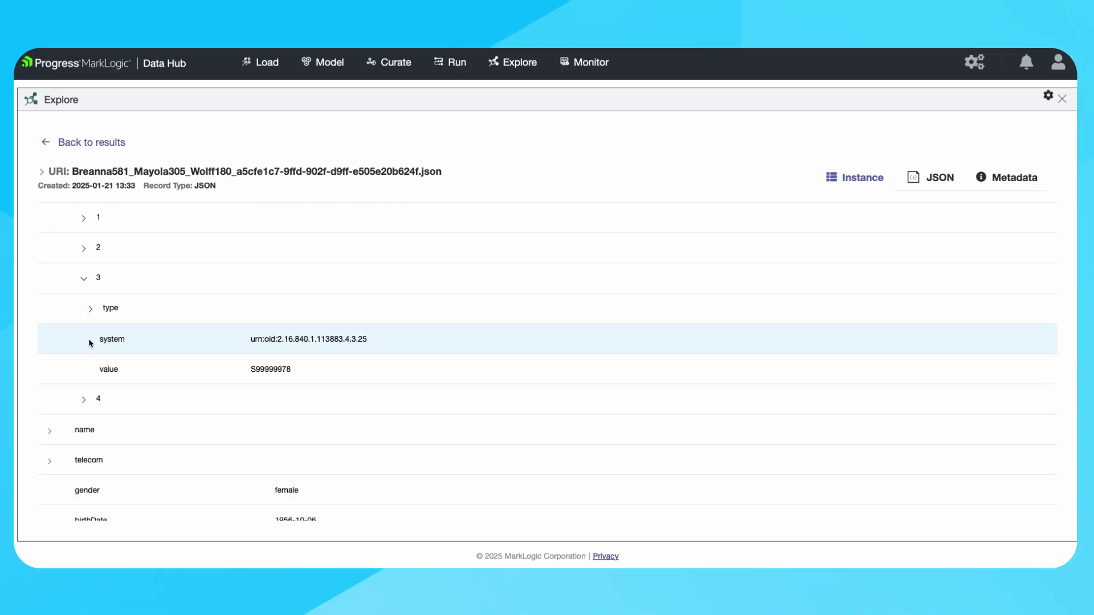
Expand the type details of identifier entry 3 in the Patient record and examine them.
{"action": "left_click", "coordinate": [96, 314]}
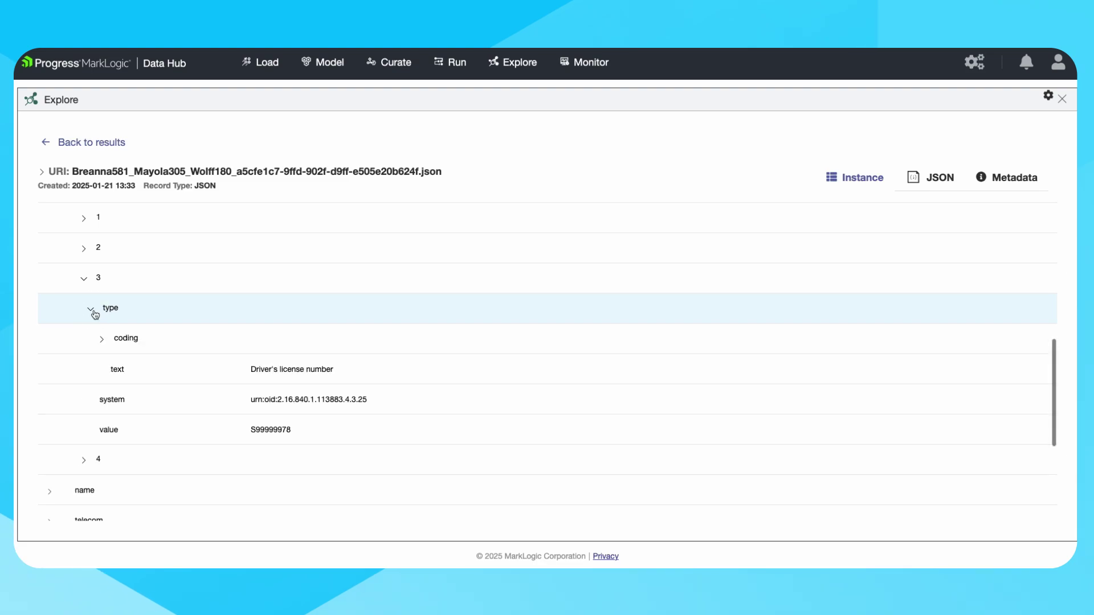
{"action": "scroll", "coordinate": [95, 314], "scroll_direction": "down", "scroll_amount": 3}
{"action": "scroll", "coordinate": [95, 315], "scroll_direction": "up", "scroll_amount": 10}
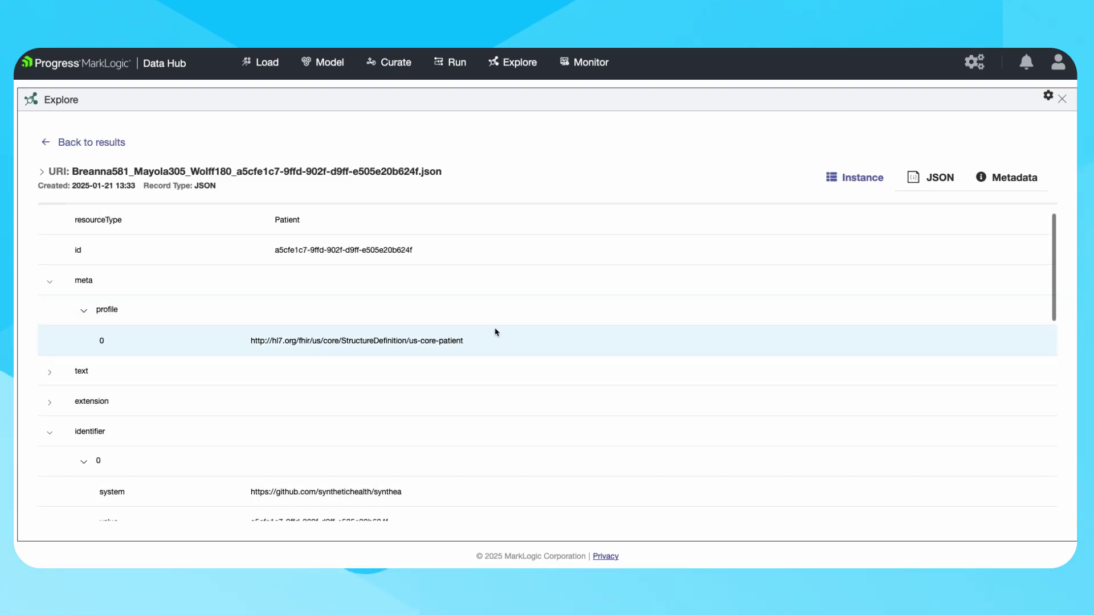
Examine the Patient record's complete JSON source, including its instance data, and return to the results list.
{"action": "left_click", "coordinate": [933, 177]}
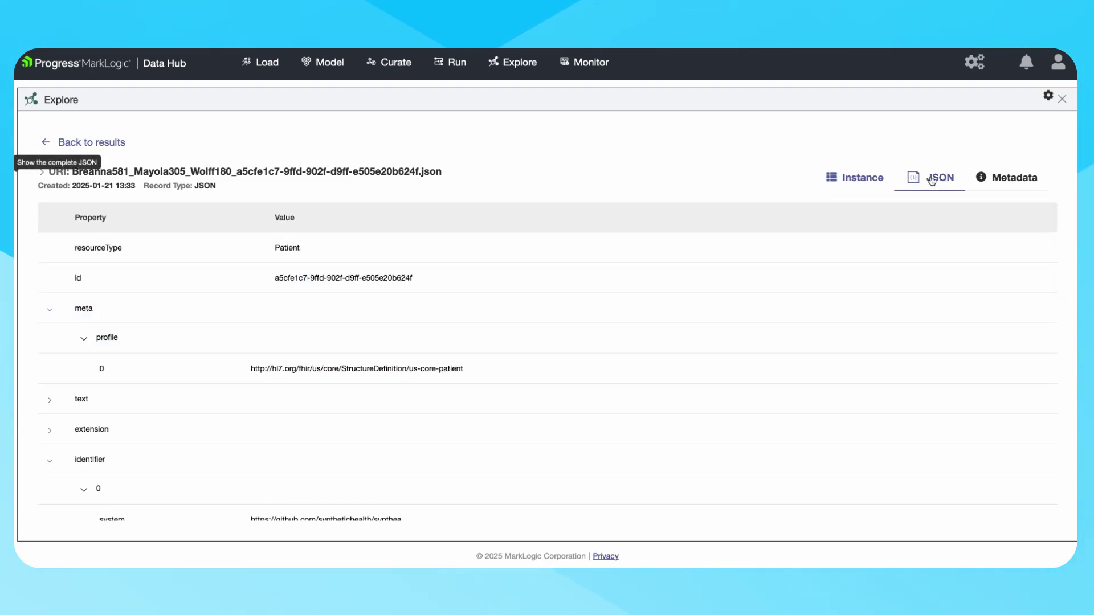
{"action": "scroll", "coordinate": [621, 360], "scroll_direction": "down", "scroll_amount": 3}
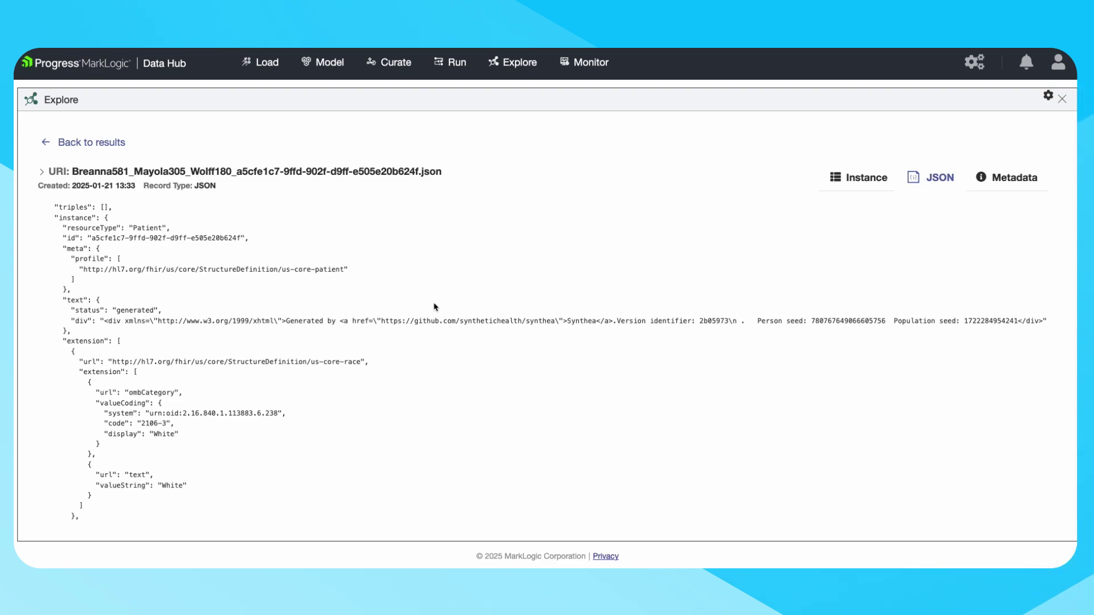
{"action": "scroll", "coordinate": [435, 306], "scroll_direction": "up", "scroll_amount": 3}
{"action": "left_click", "coordinate": [99, 143]}
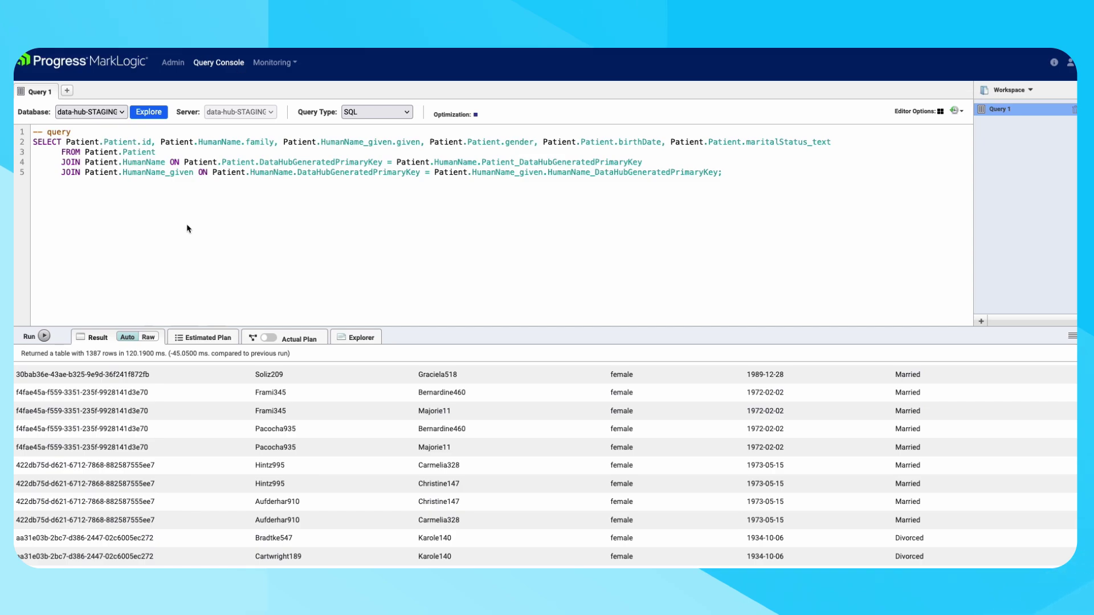
In MarkLogic Query Console, run the SQL query joining Patient, HumanName and HumanName_given on data-hub-STAGING and review the returned rows.
{"action": "left_click", "coordinate": [45, 336]}
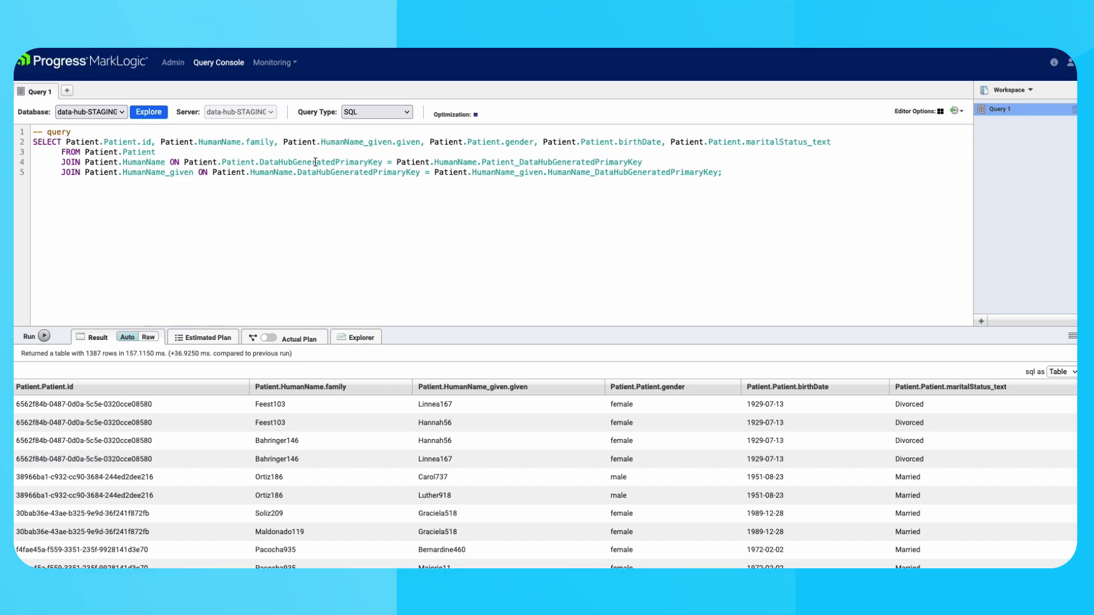
{"action": "scroll", "coordinate": [397, 456], "scroll_direction": "down", "scroll_amount": 1}
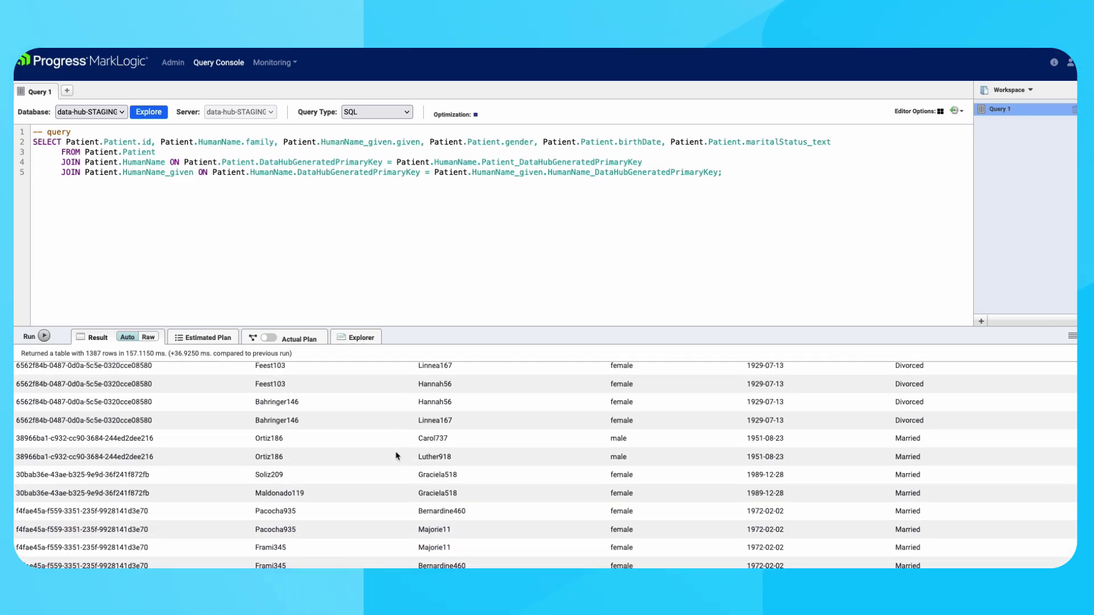
{"action": "scroll", "coordinate": [397, 456], "scroll_direction": "up", "scroll_amount": 1}
{"action": "scroll", "coordinate": [397, 455], "scroll_direction": "down", "scroll_amount": 2}
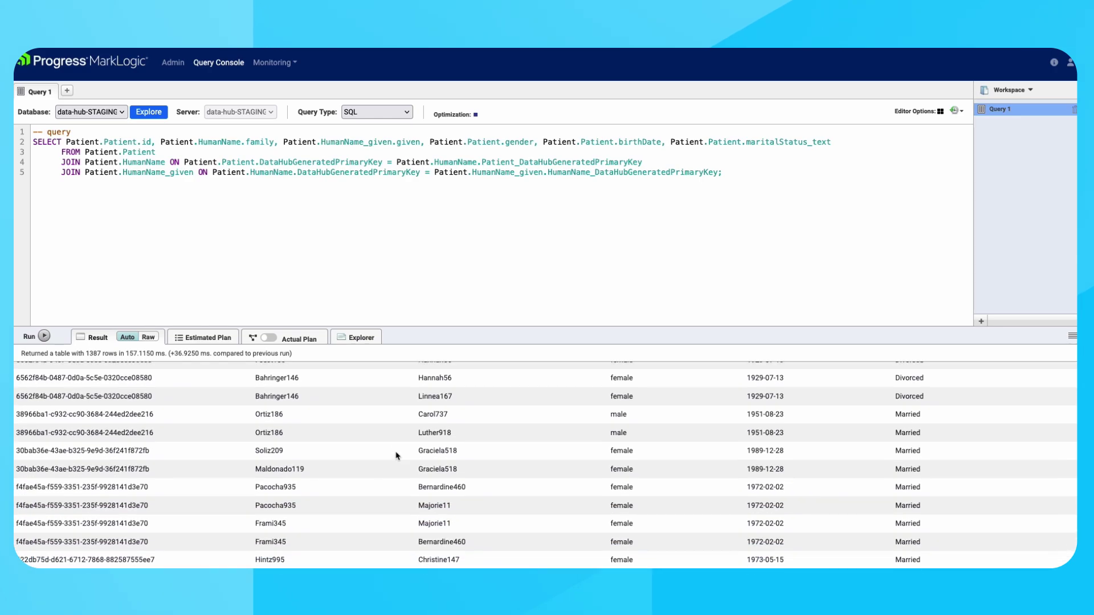
{"action": "scroll", "coordinate": [397, 456], "scroll_direction": "up", "scroll_amount": 2}
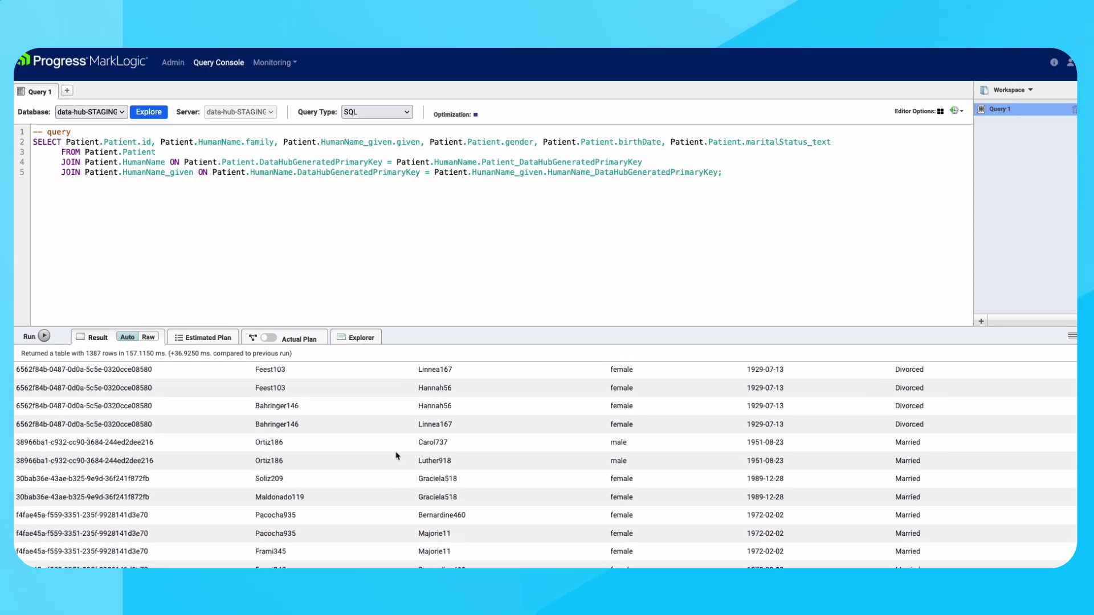
{"action": "scroll", "coordinate": [397, 455], "scroll_direction": "down", "scroll_amount": 10}
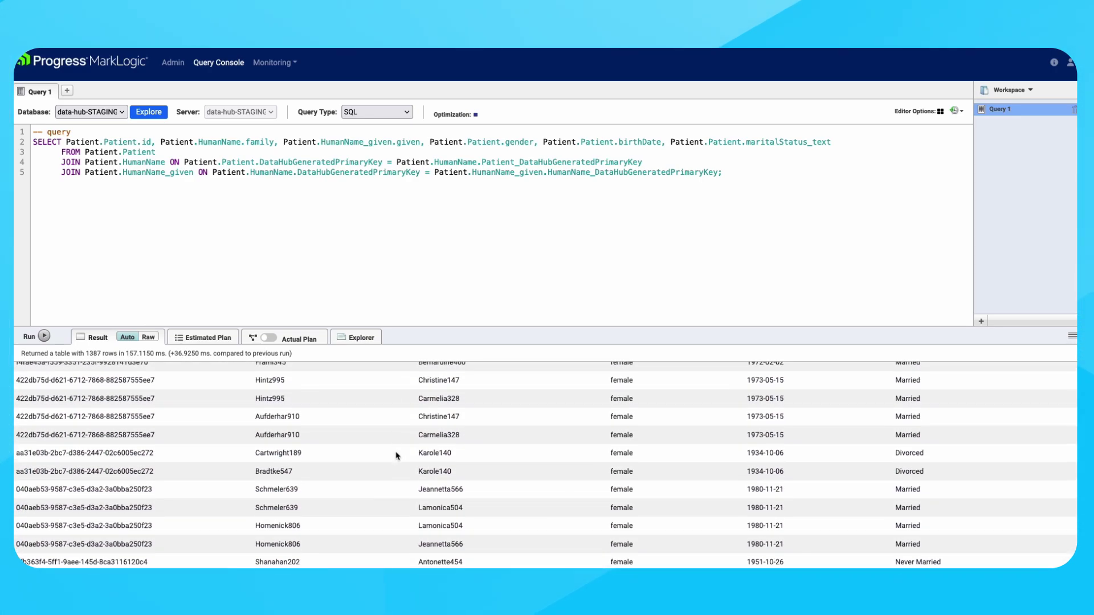
{"action": "scroll", "coordinate": [397, 456], "scroll_direction": "down", "scroll_amount": 10}
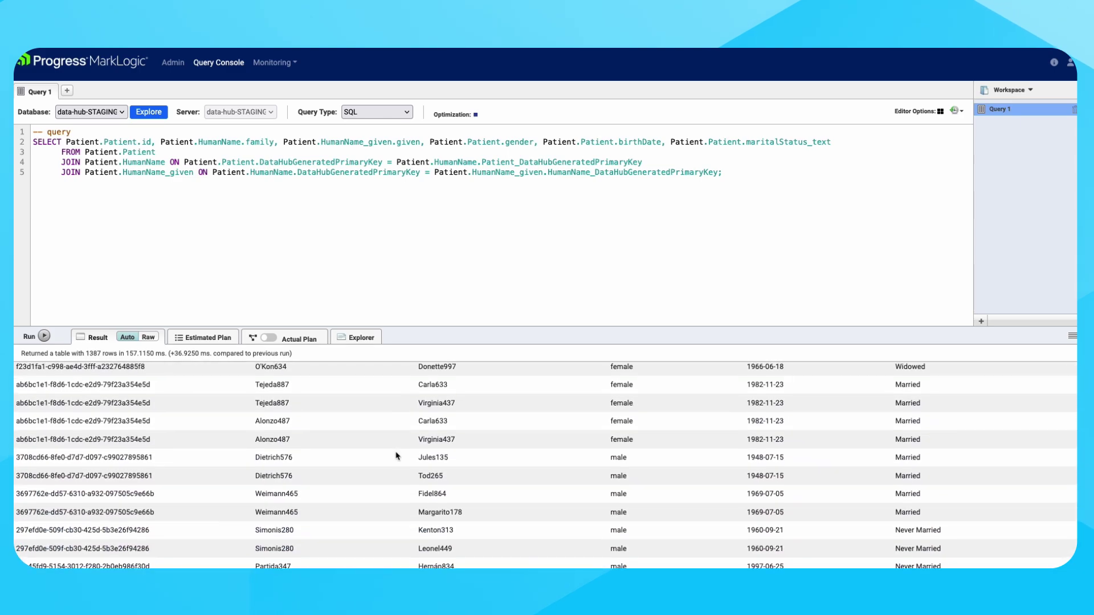